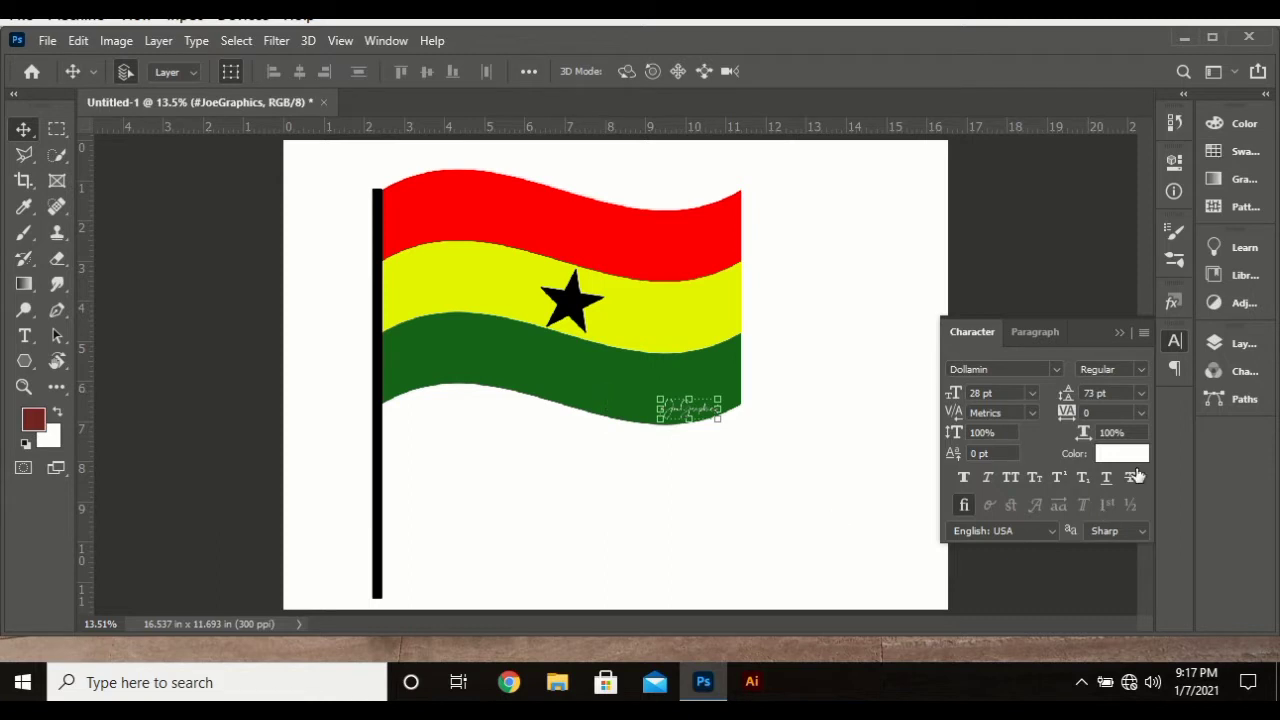
Group the Ghana flag layers into Group 1 and hide that group.
left_click(551, 497)
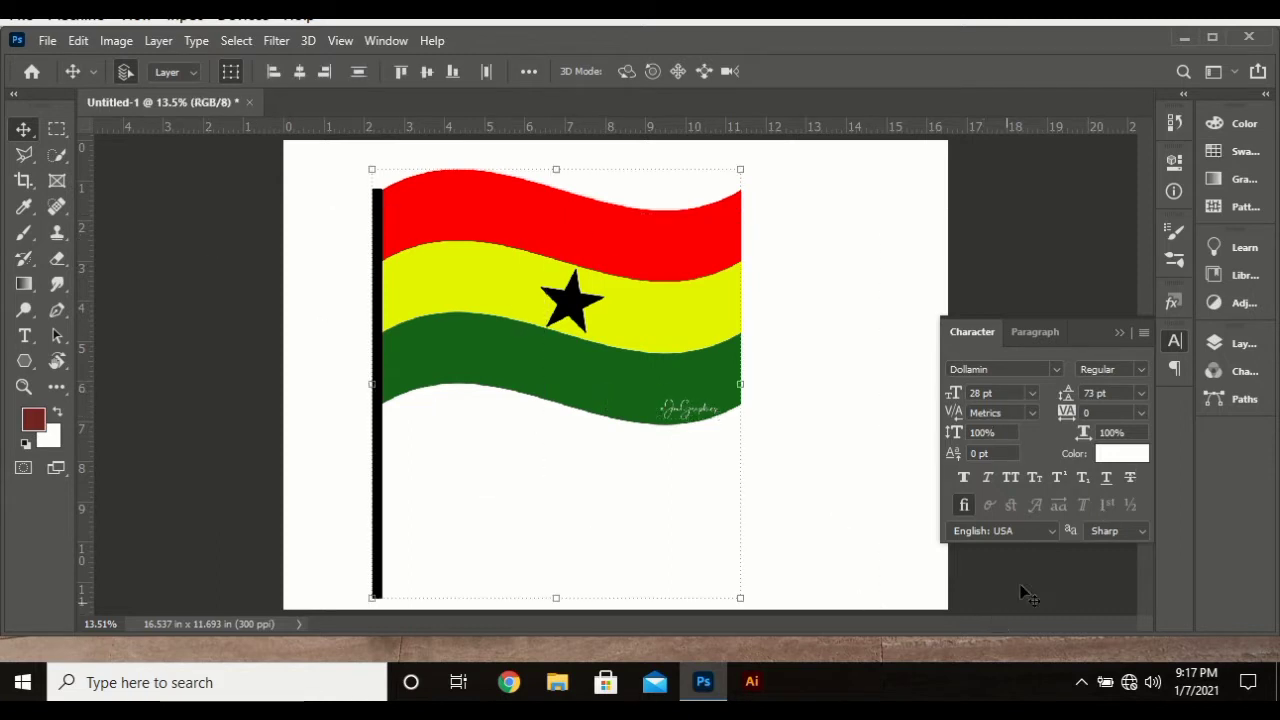
left_click(1236, 346)
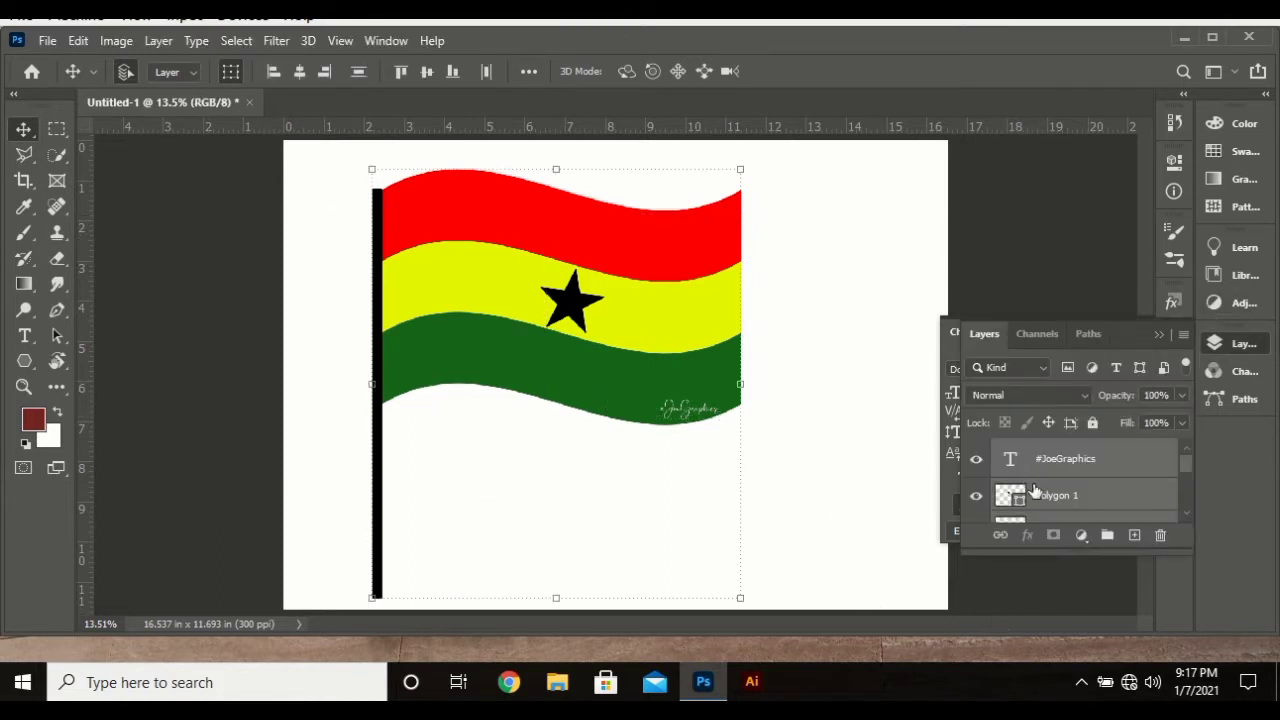
scroll(1040, 485, "down", 3)
key("ctrl+g")
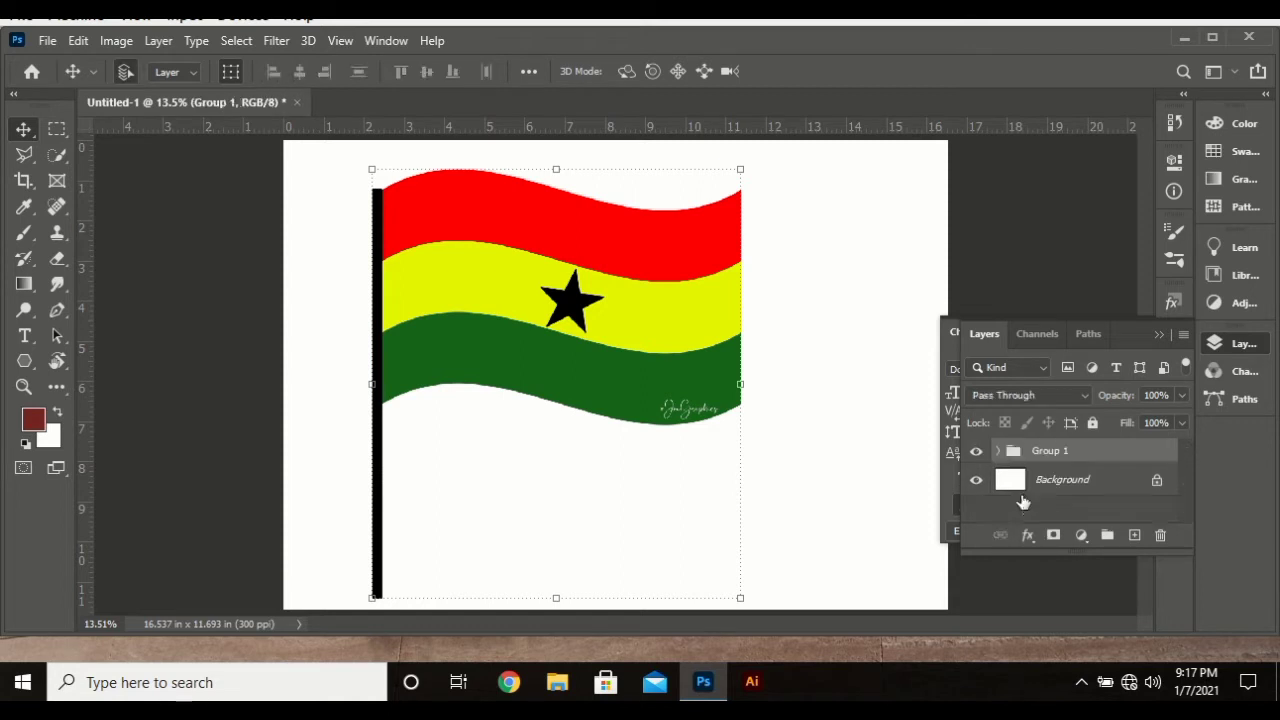
left_click(976, 451)
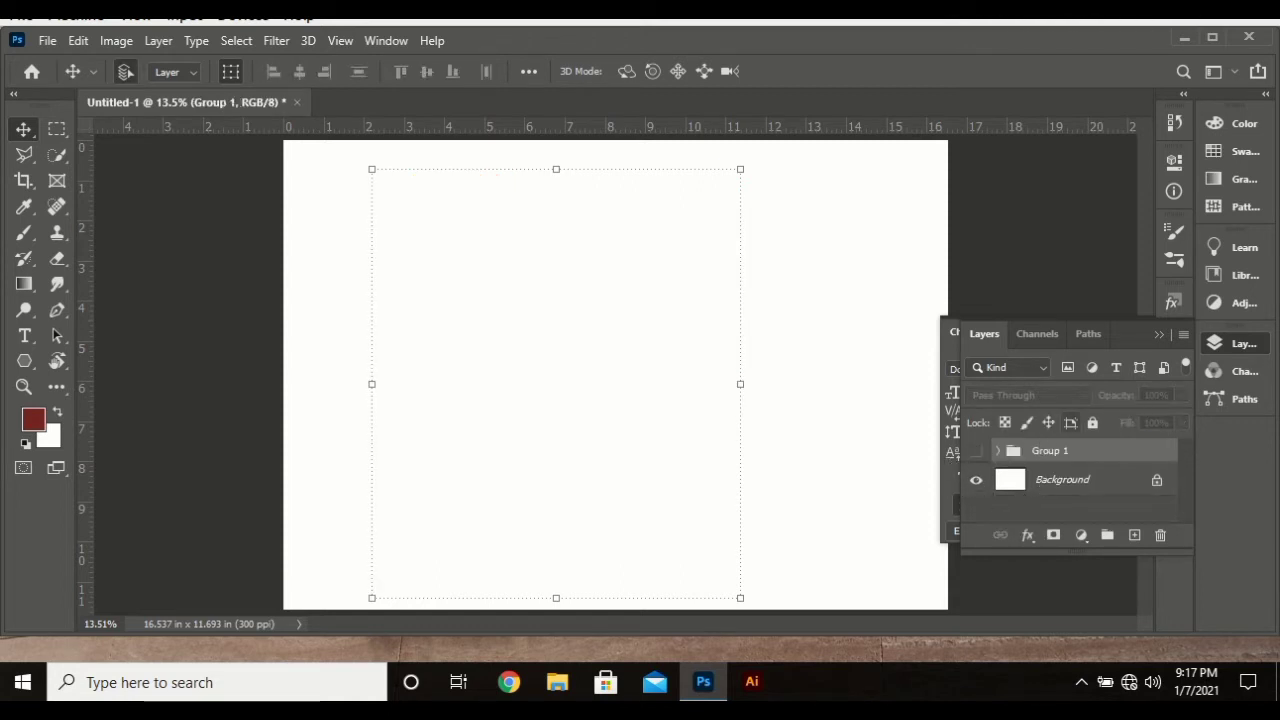
left_click(1219, 344)
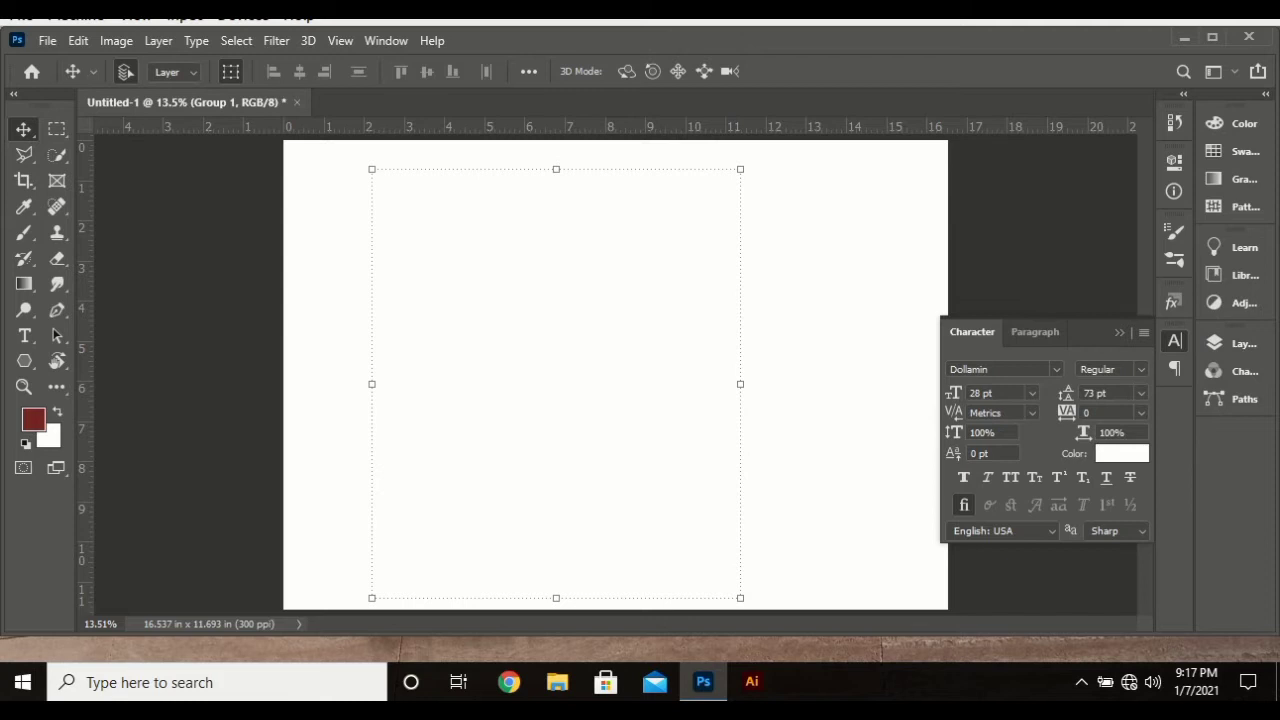
left_click(18, 365)
Draw a wide 2751 × 719 px dark red rectangle and Alt-drag two stacked copies below it.
left_click(85, 362)
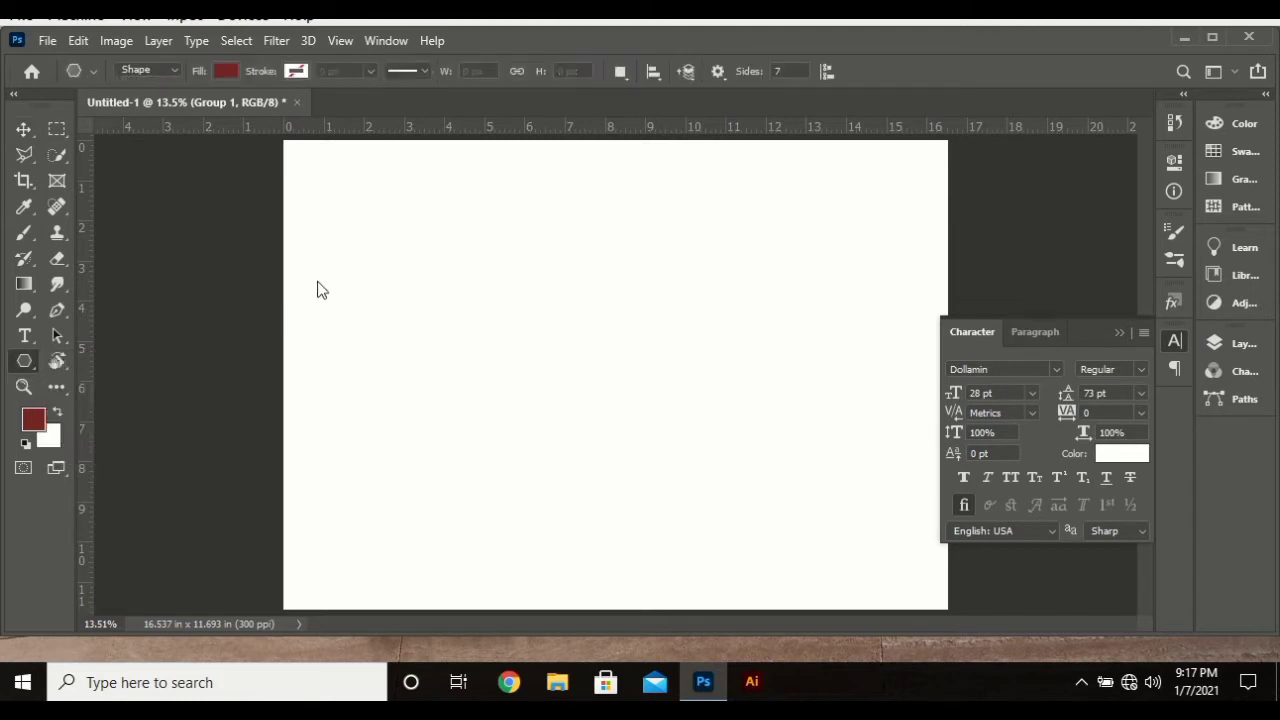
left_click_drag(424, 211, 792, 306)
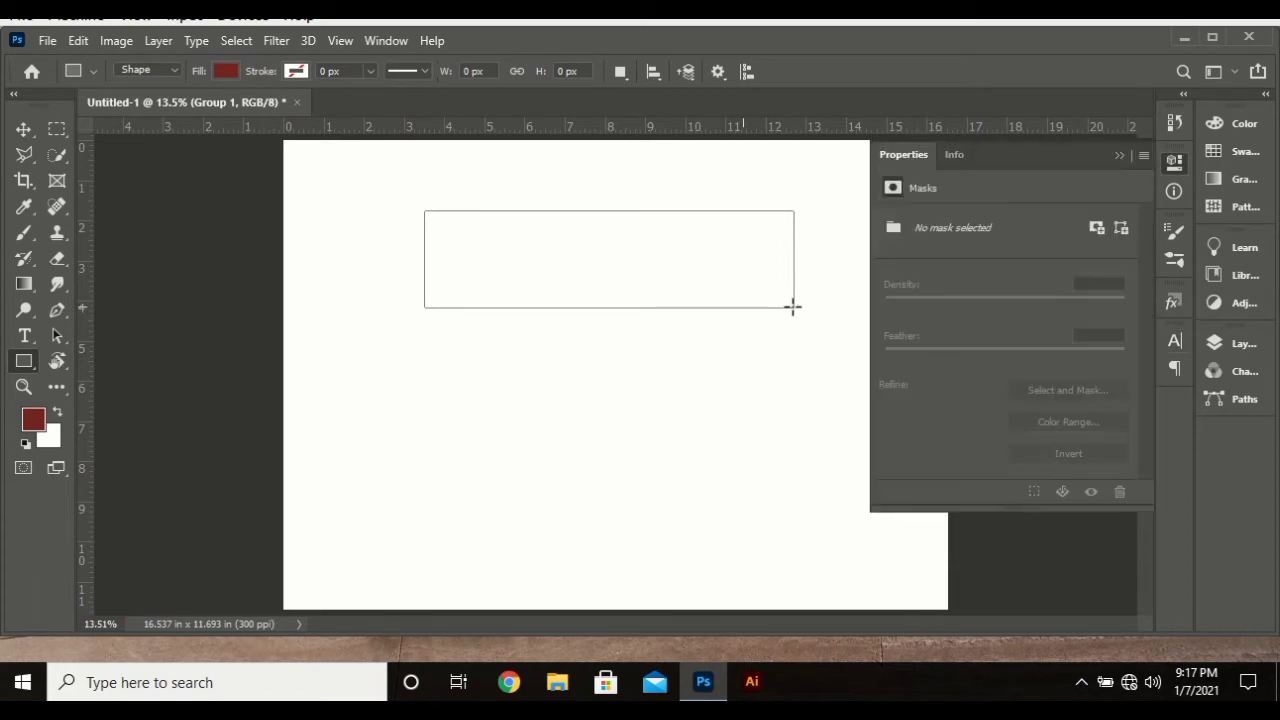
left_click(22, 130)
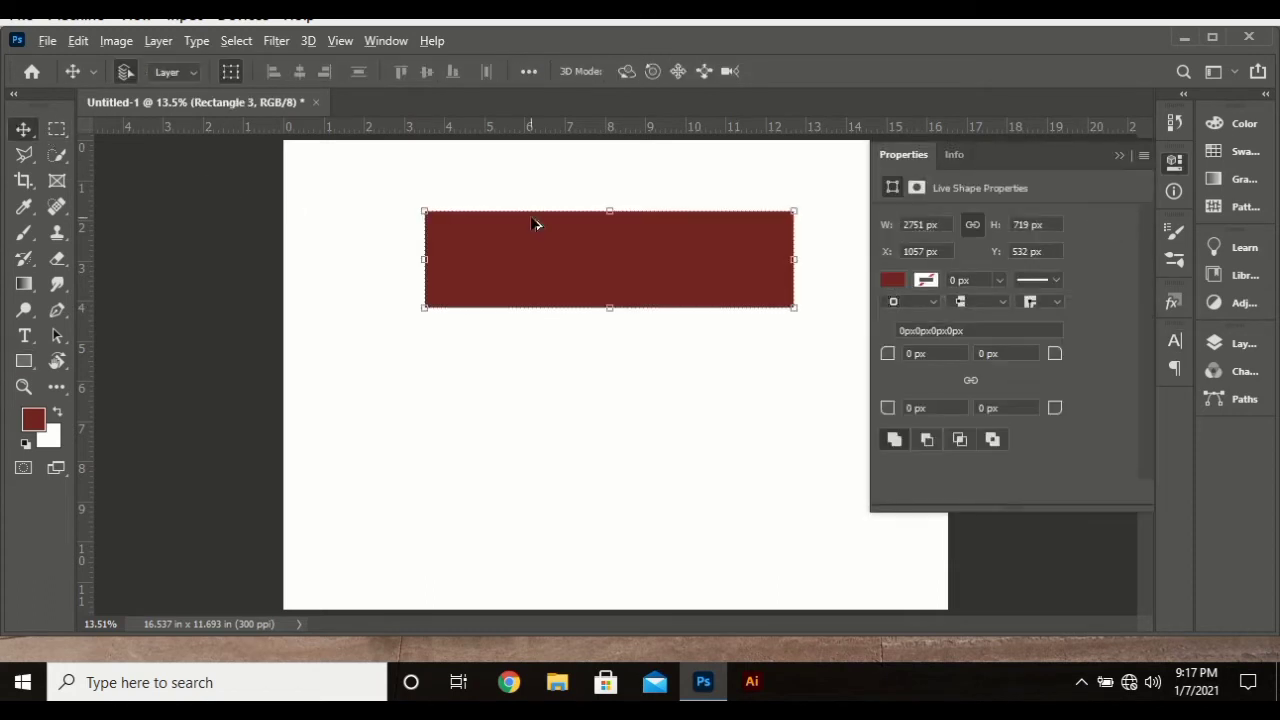
left_click_drag(541, 263, 577, 441)
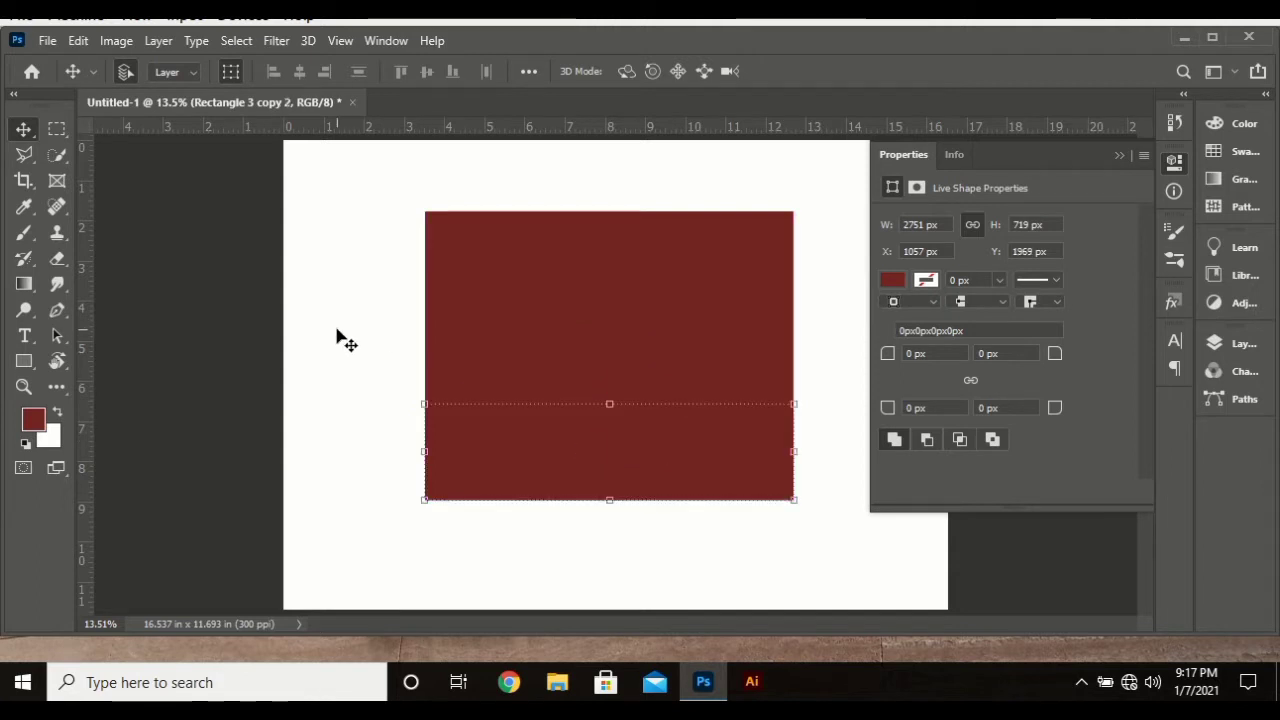
Fill the top rectangle bright red.
left_click(561, 239)
left_click(884, 281)
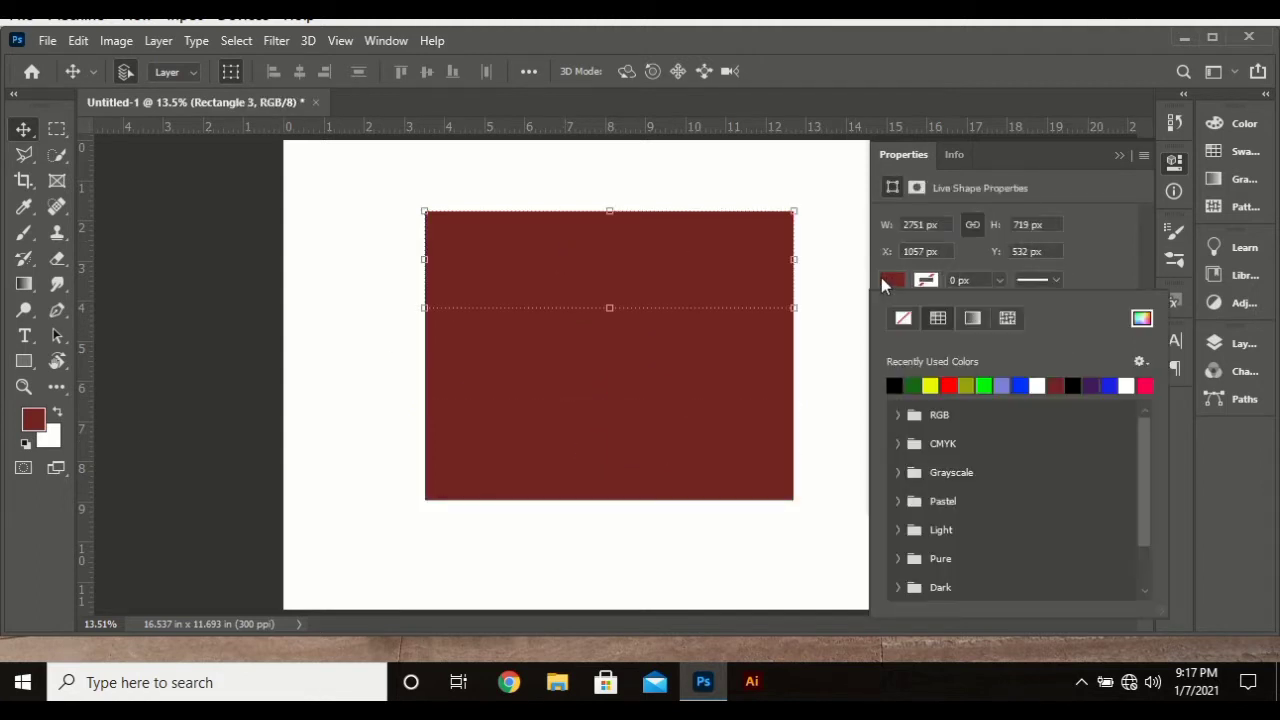
left_click(948, 385)
left_click(514, 351)
Fill the middle rectangle yellow.
left_click(770, 316)
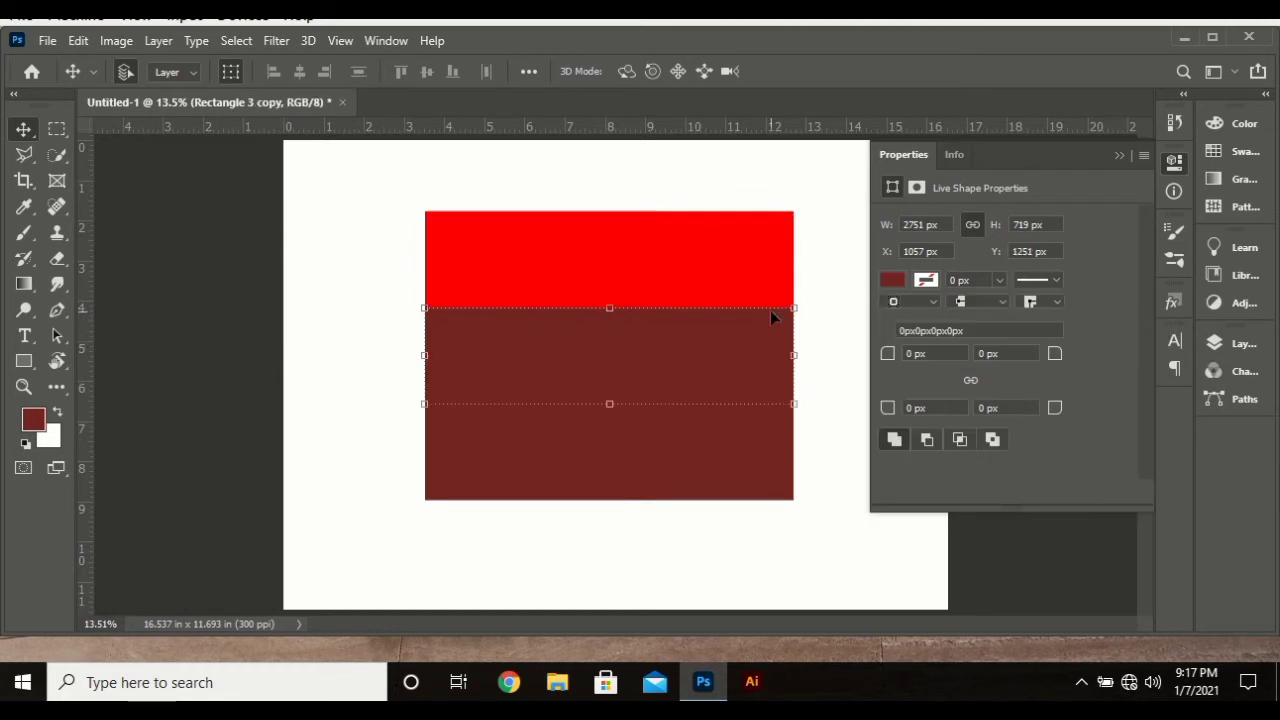
left_click(888, 282)
left_click(948, 385)
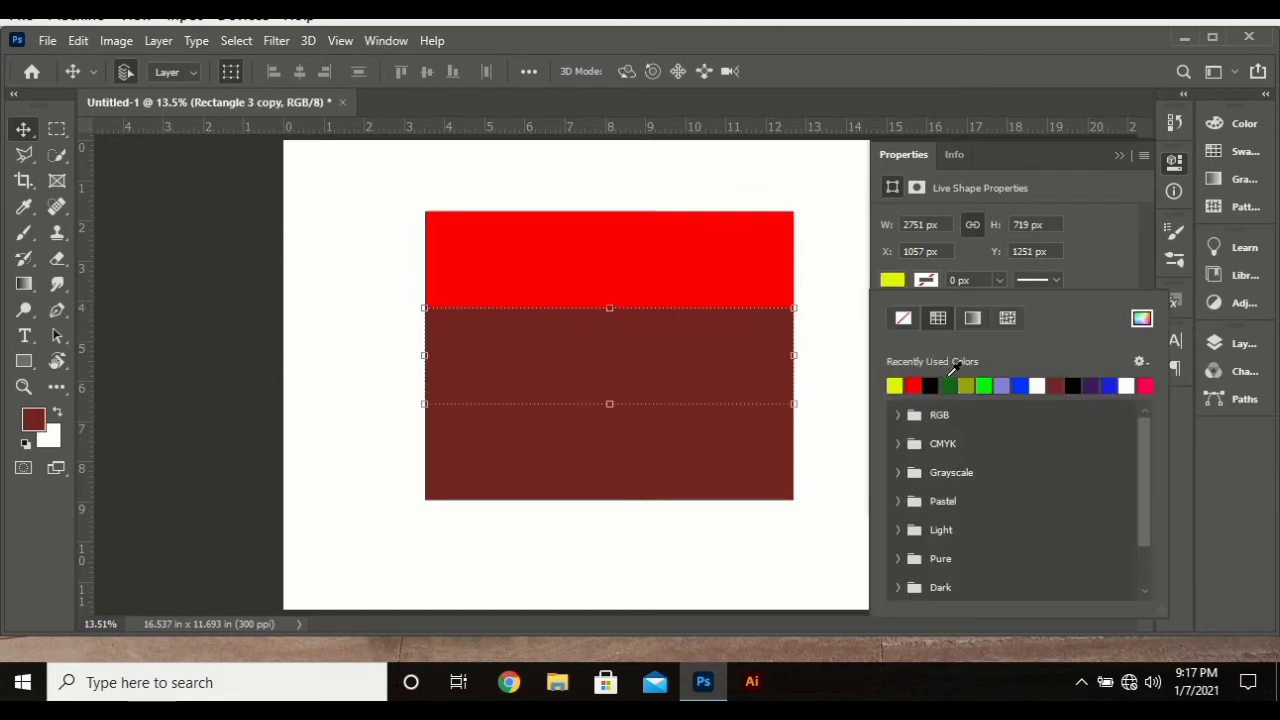
left_click(588, 440)
Fill the bottom rectangle dark green.
left_click(586, 437)
left_click(893, 282)
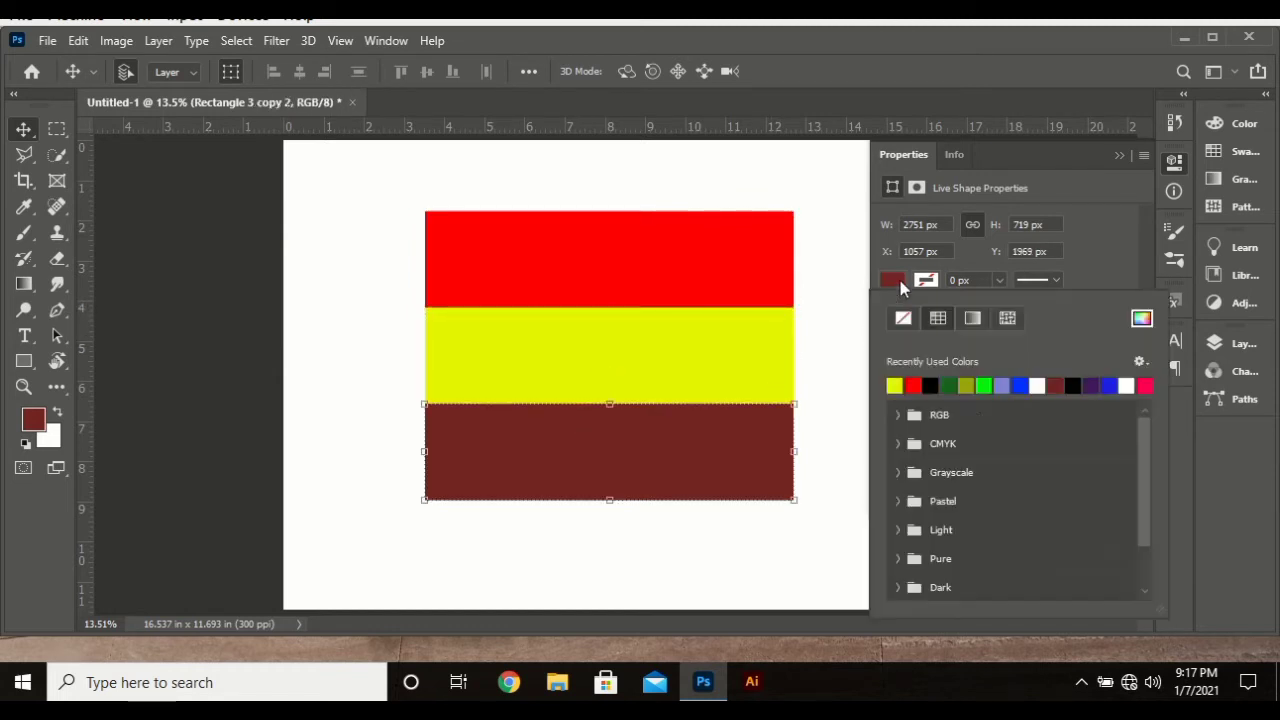
left_click(948, 385)
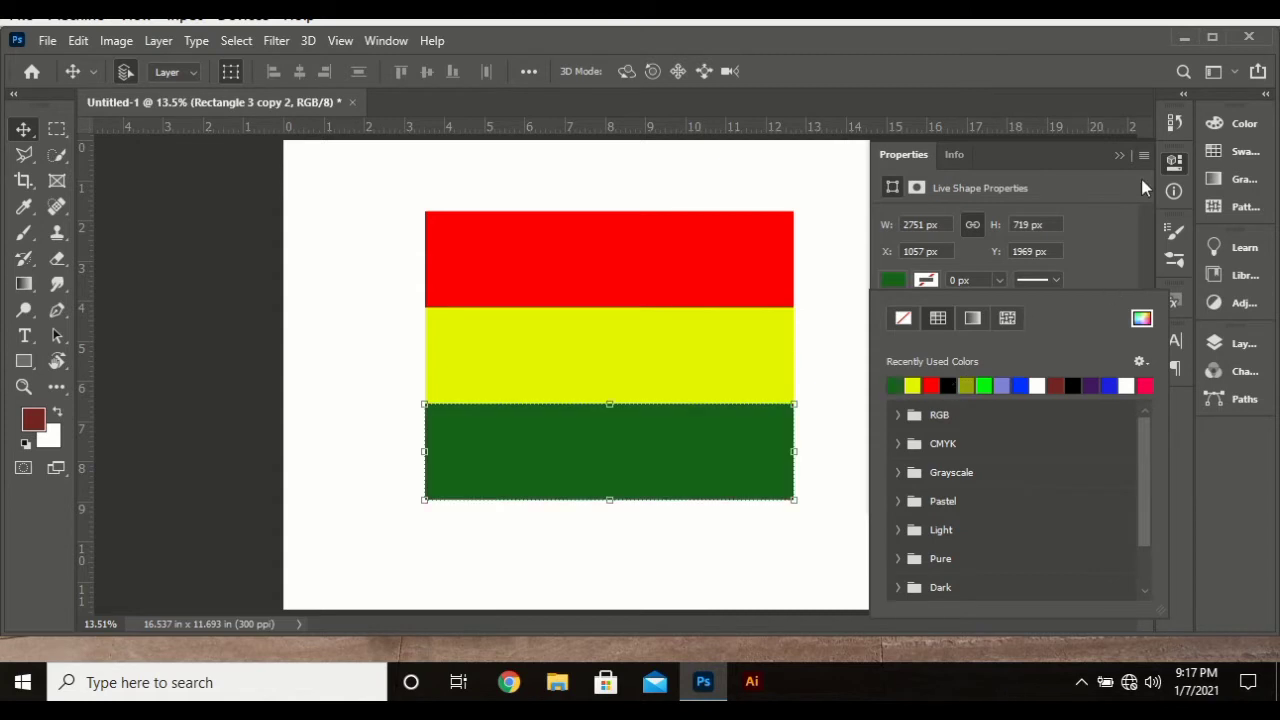
left_click(1170, 162)
left_click(317, 277)
left_click(484, 236)
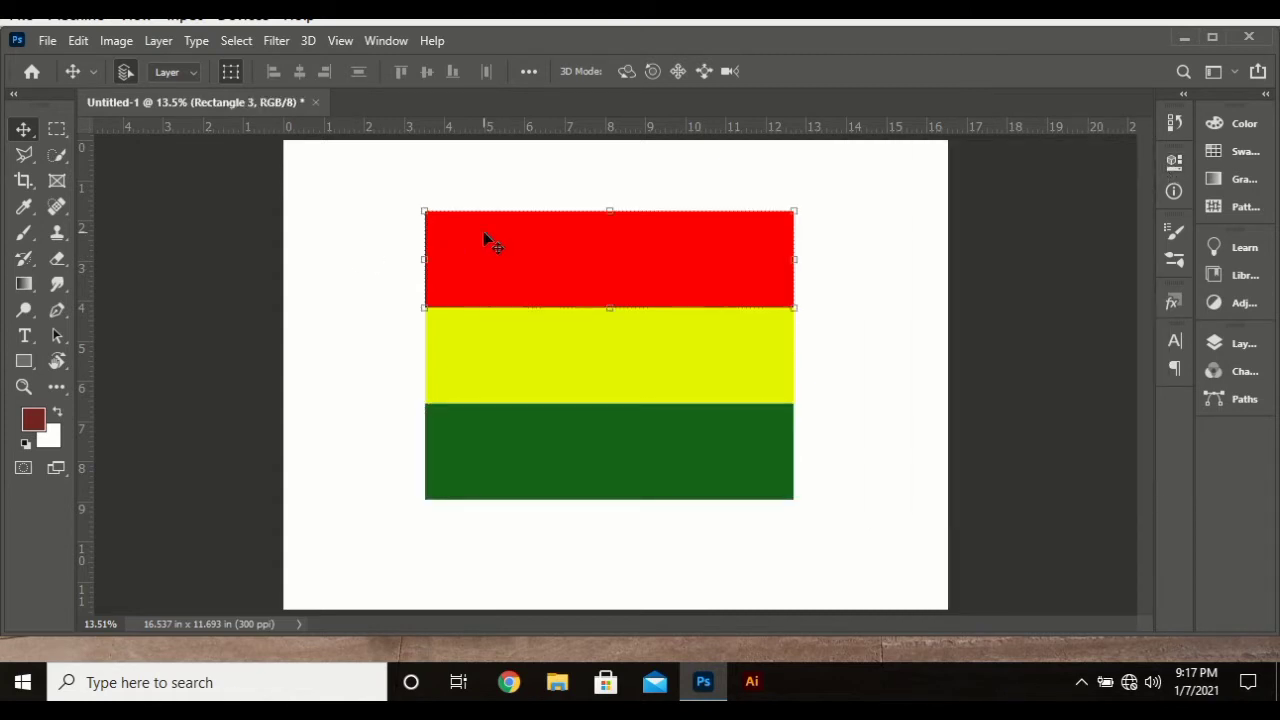
Apply the Flag warp preset to the red top stripe.
key("ctrl+t")
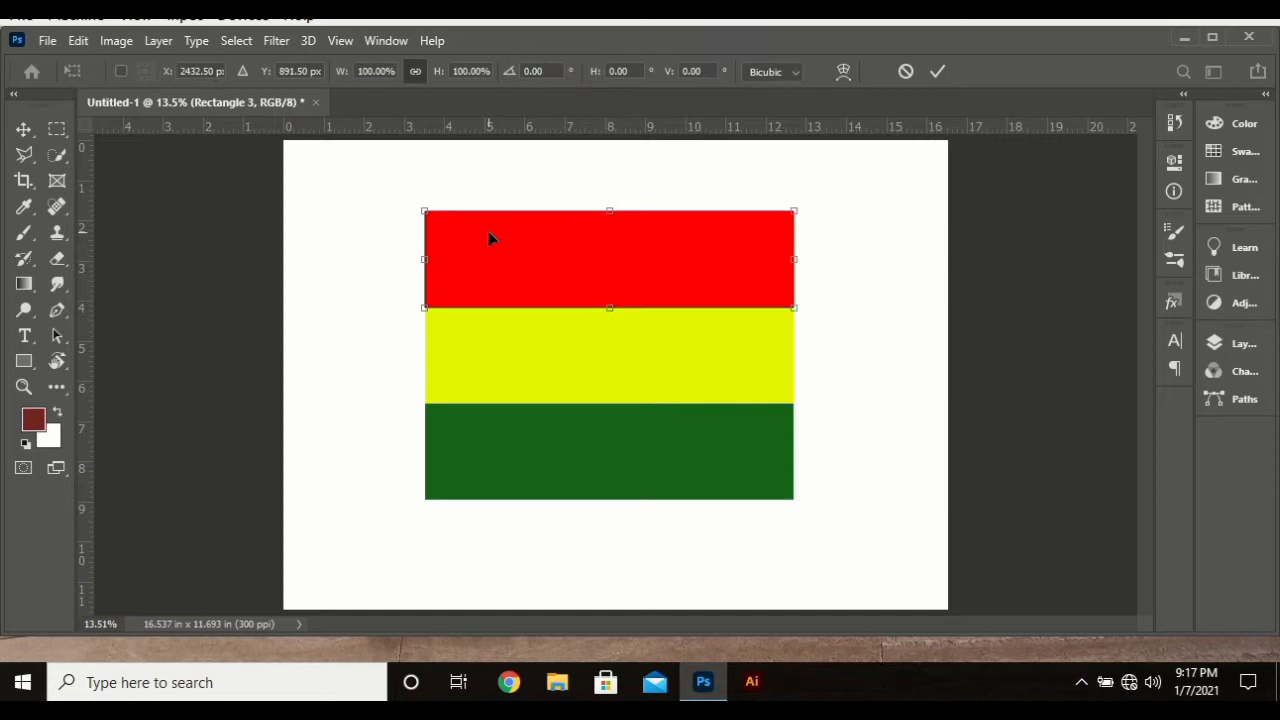
left_click(843, 72)
left_click(475, 69)
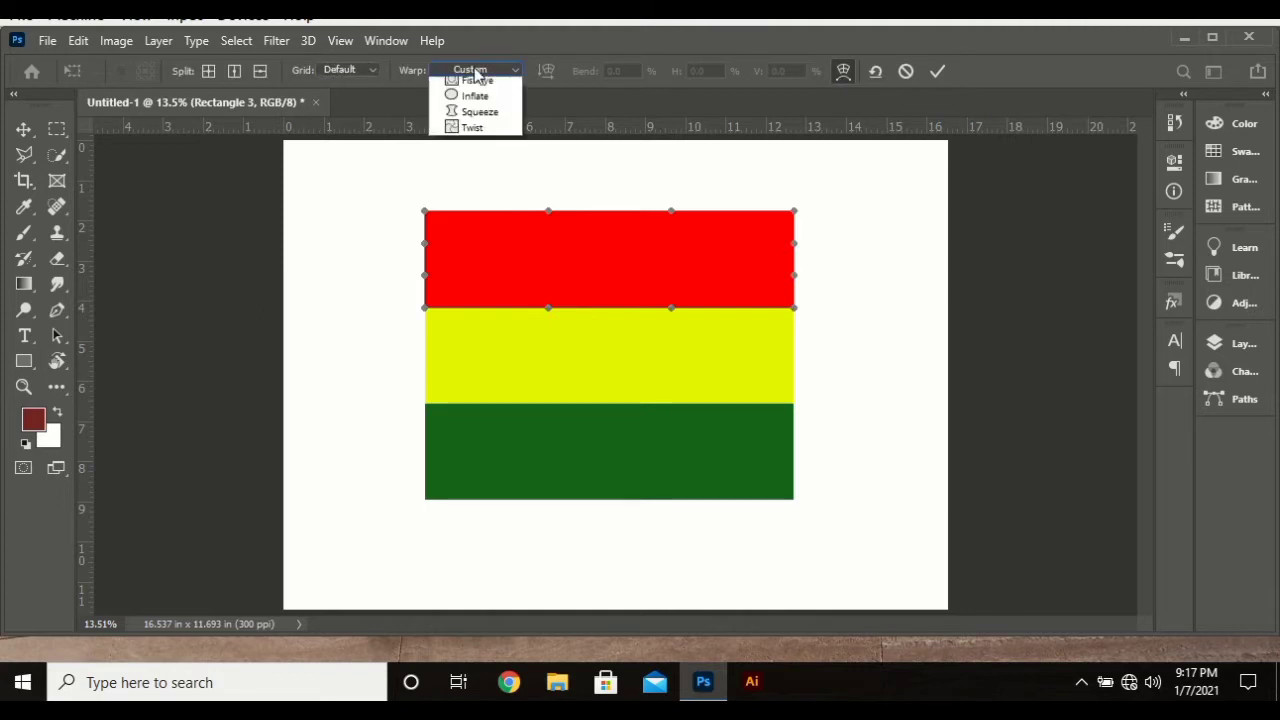
left_click(468, 262)
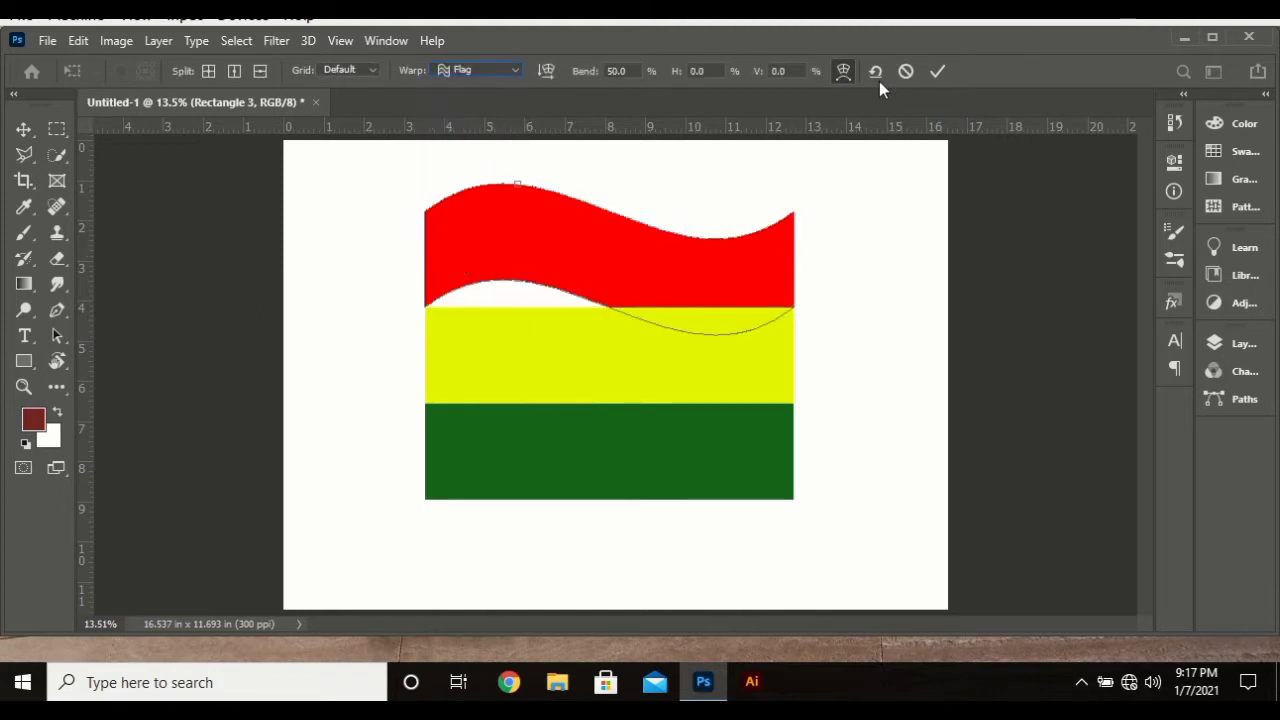
left_click(936, 71)
Apply the Flag warp preset to the yellow middle stripe.
left_click(677, 414)
key("ctrl+t")
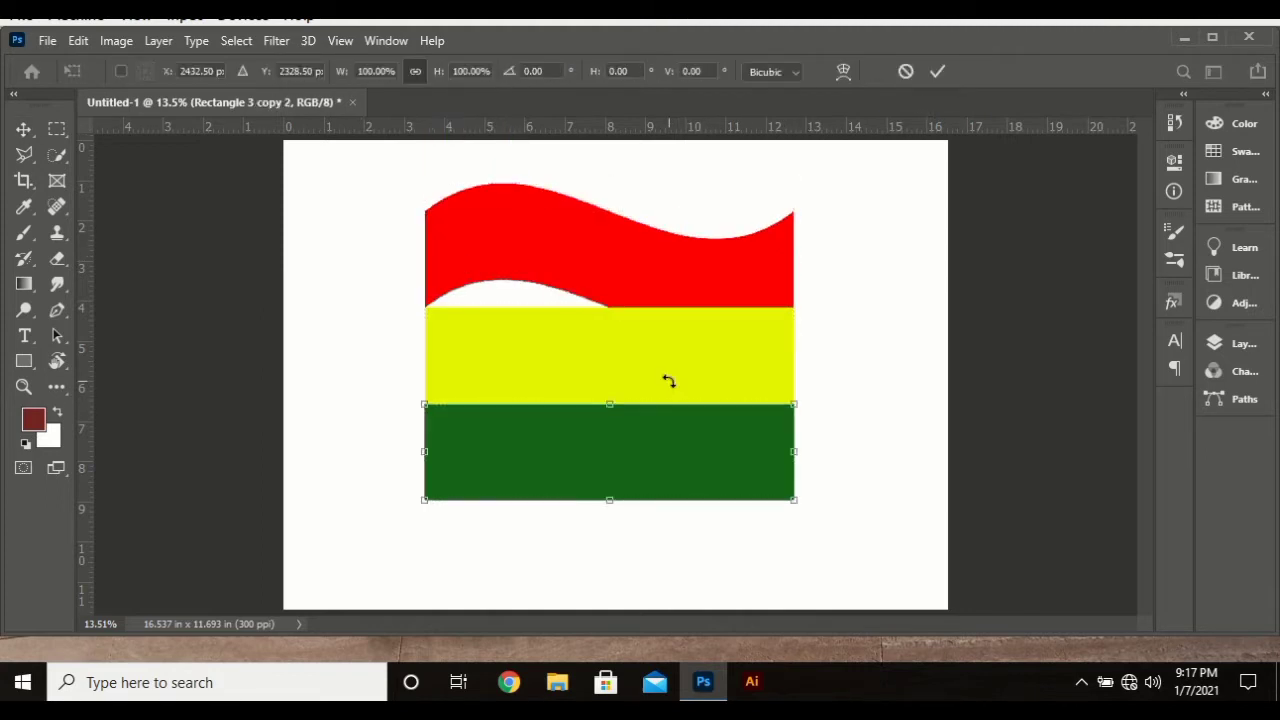
key("Return")
left_click(607, 330)
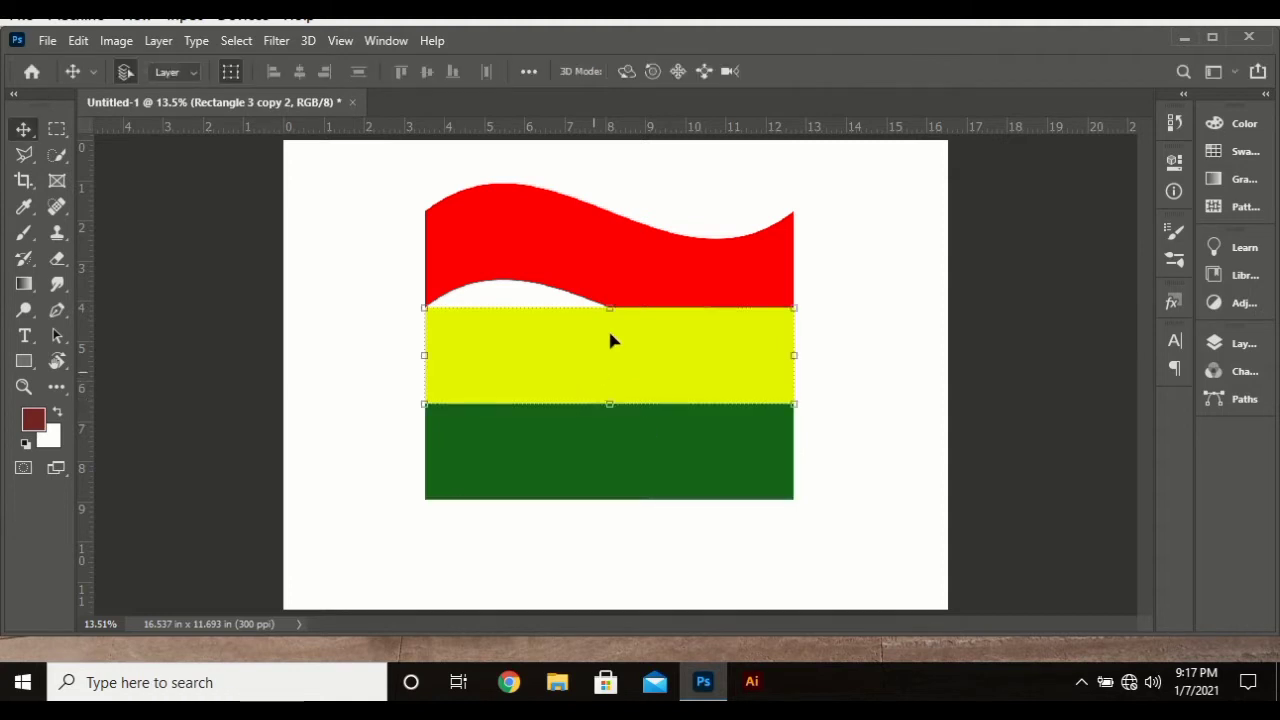
key("ctrl+t")
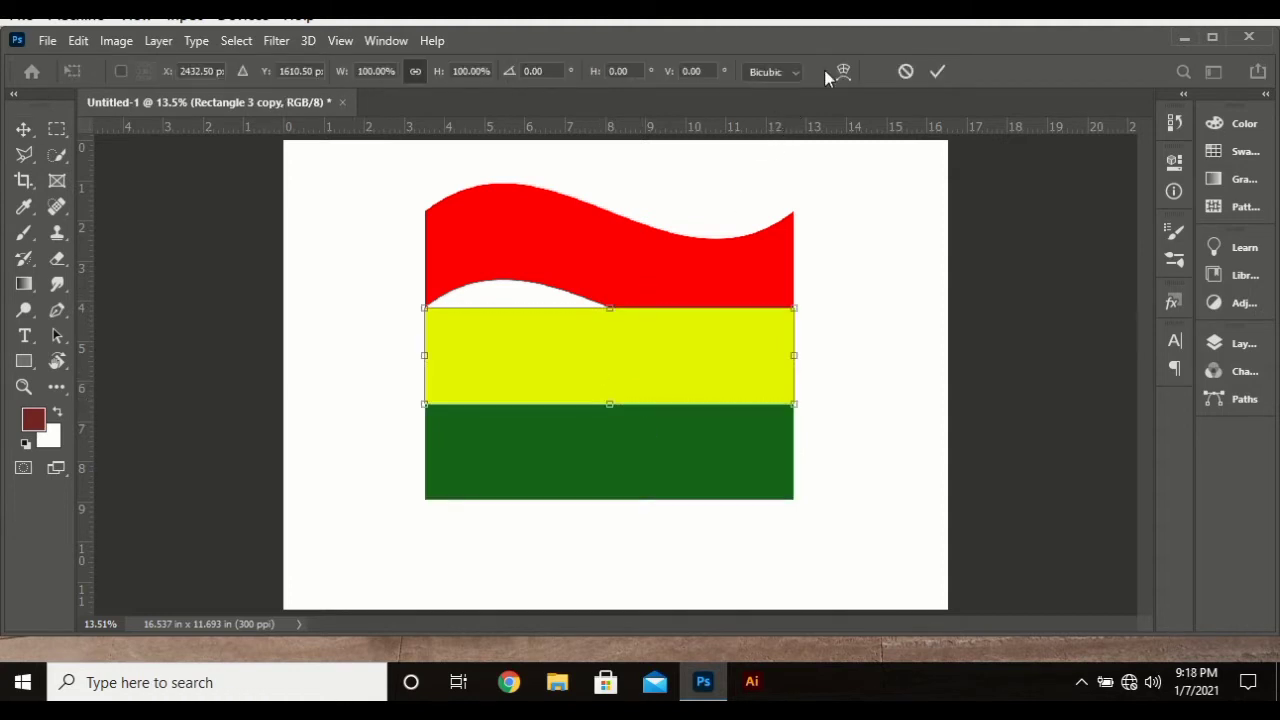
left_click(842, 71)
left_click(438, 72)
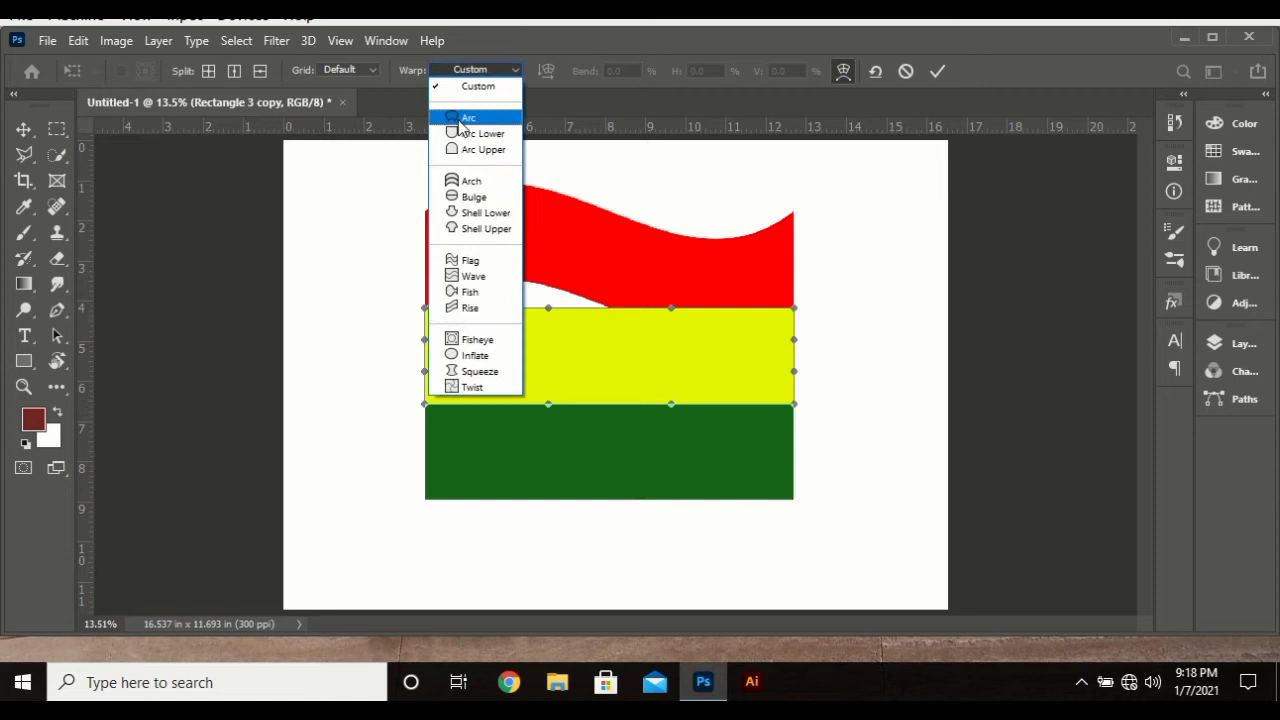
left_click(468, 257)
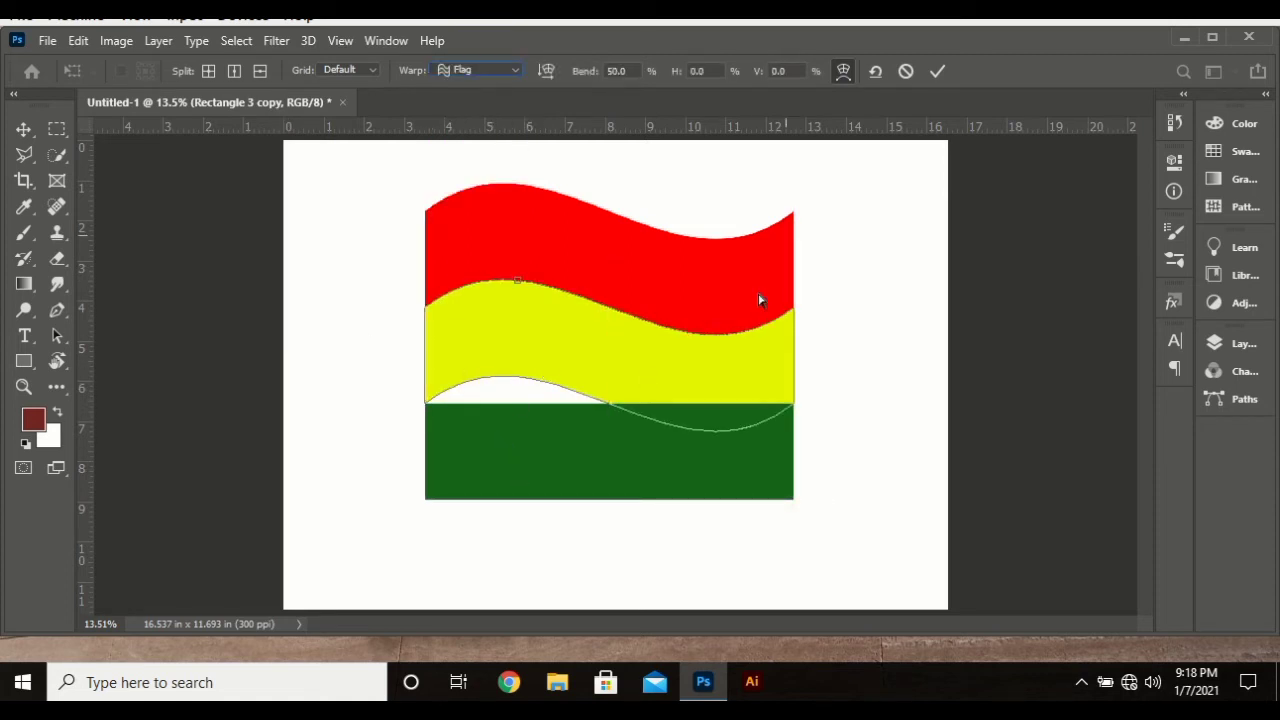
left_click(937, 71)
Apply the Flag warp preset to the green bottom stripe.
left_click(532, 481)
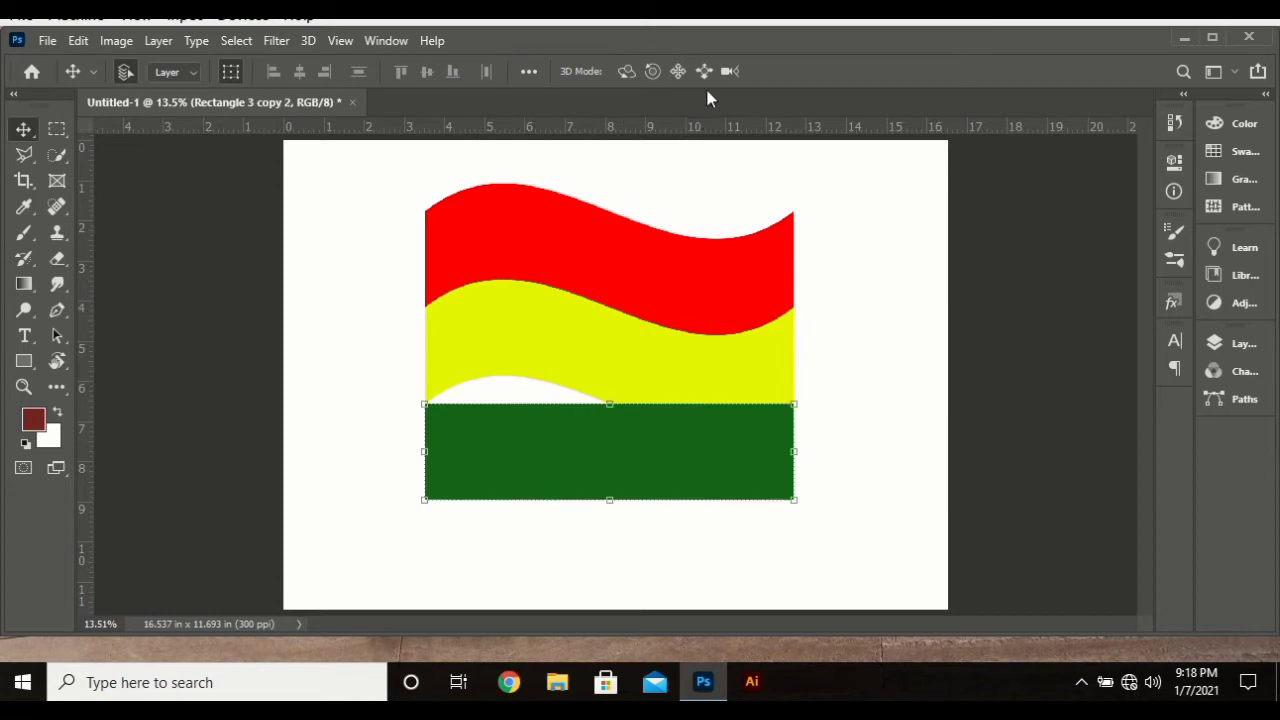
key("ctrl+t")
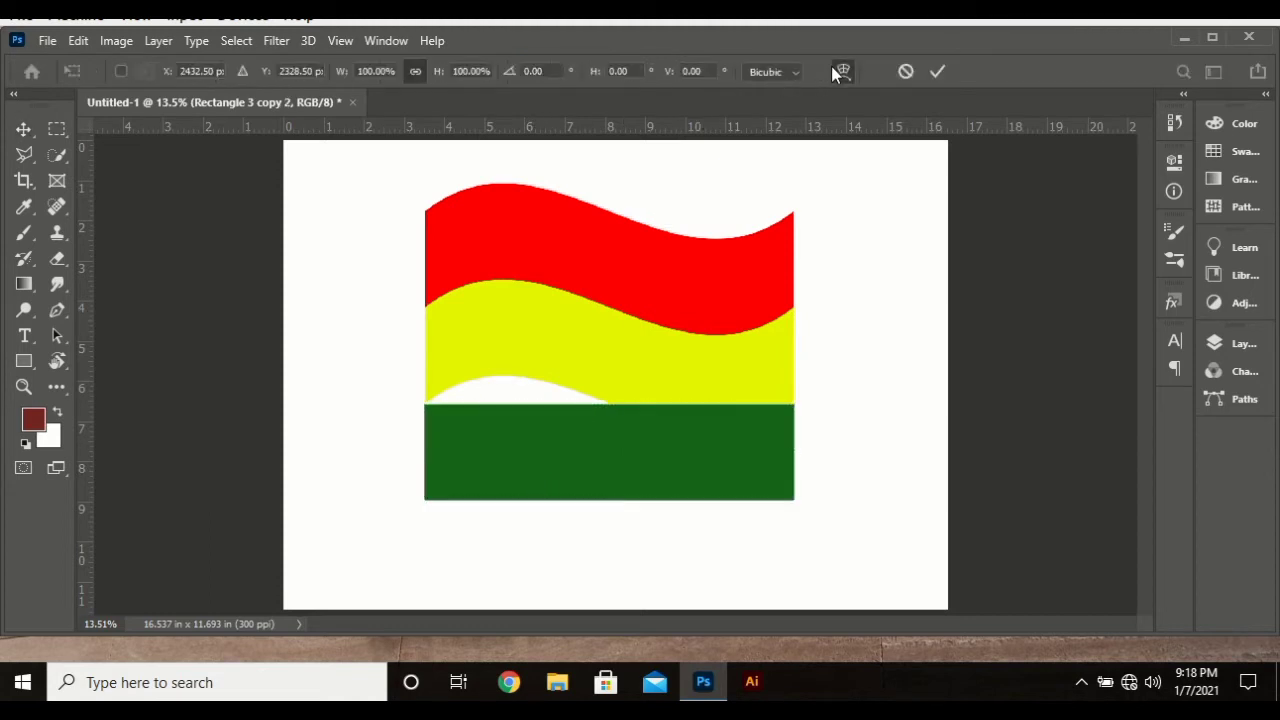
left_click(840, 71)
left_click(501, 75)
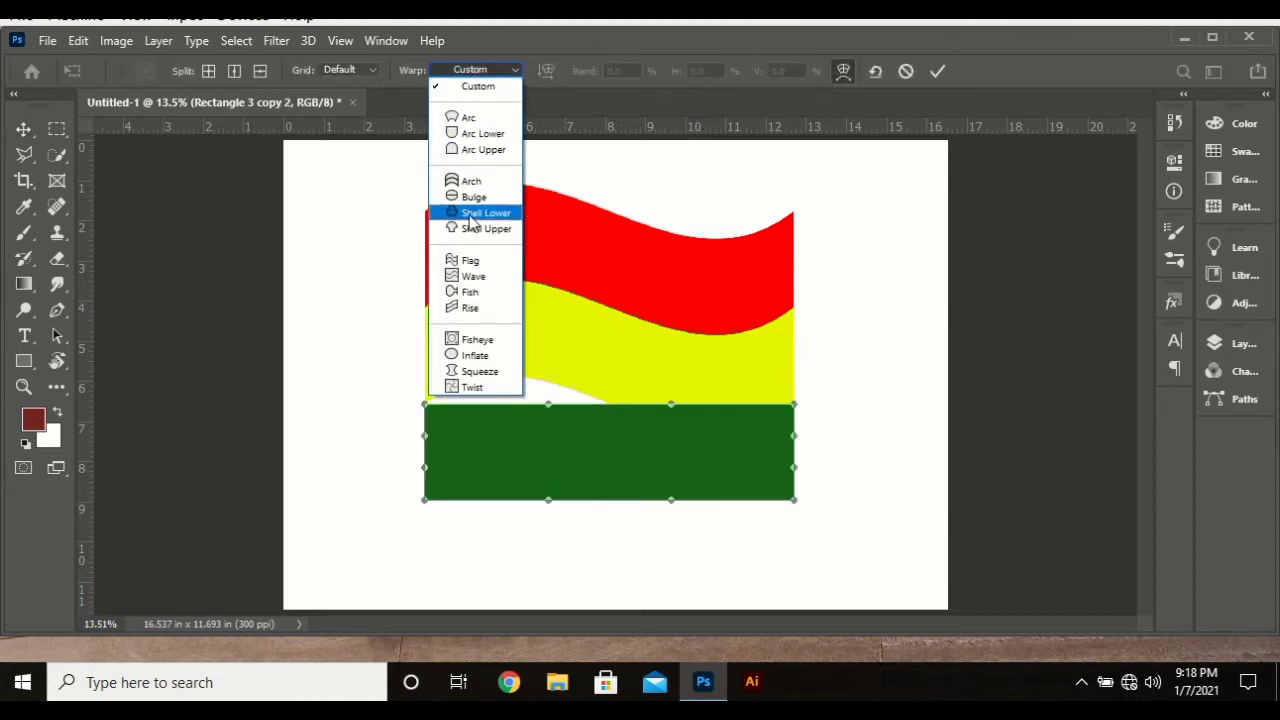
left_click(471, 260)
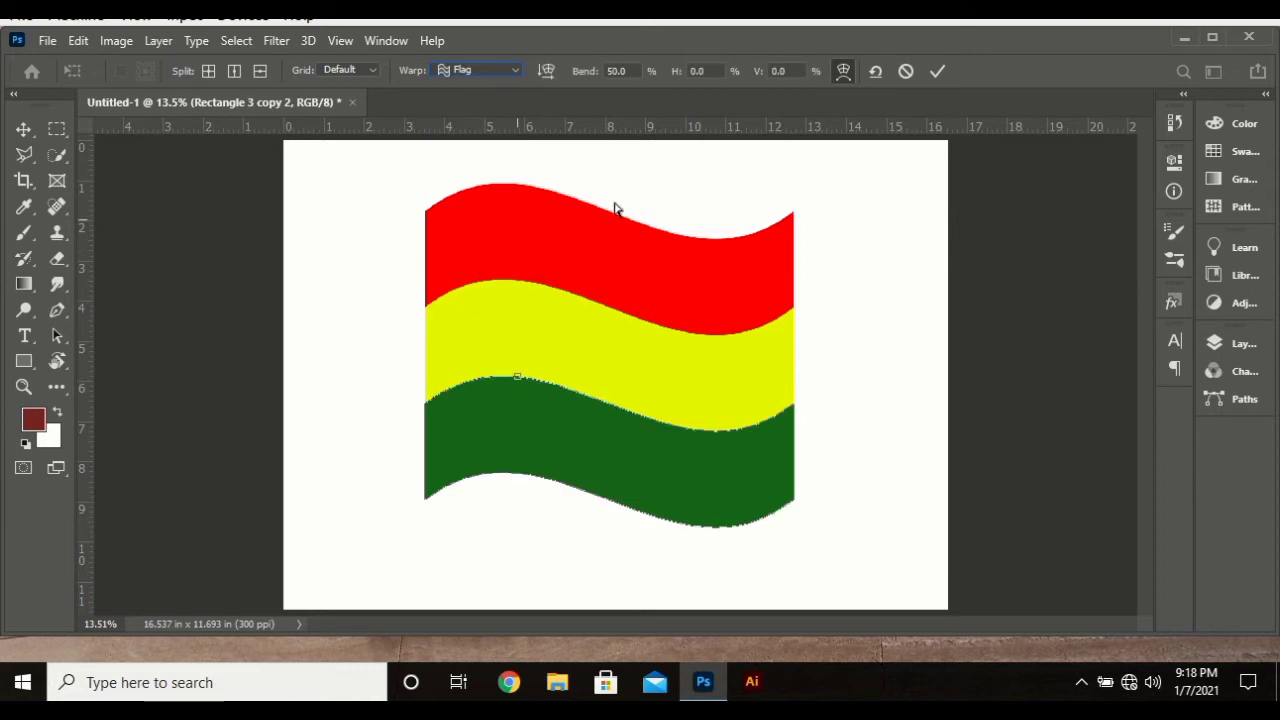
left_click(936, 71)
Scale the flag to about 88% width and 74% height and move it up-left.
left_click(1083, 341)
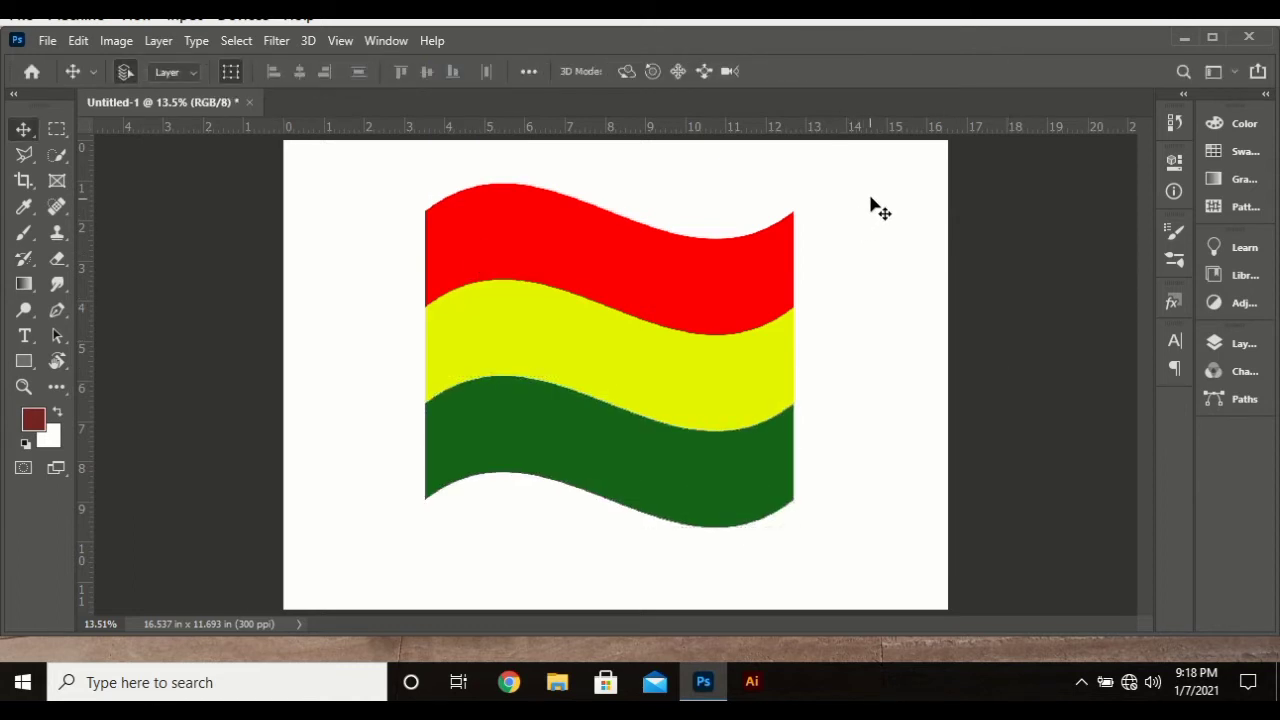
left_click_drag(880, 207, 677, 517)
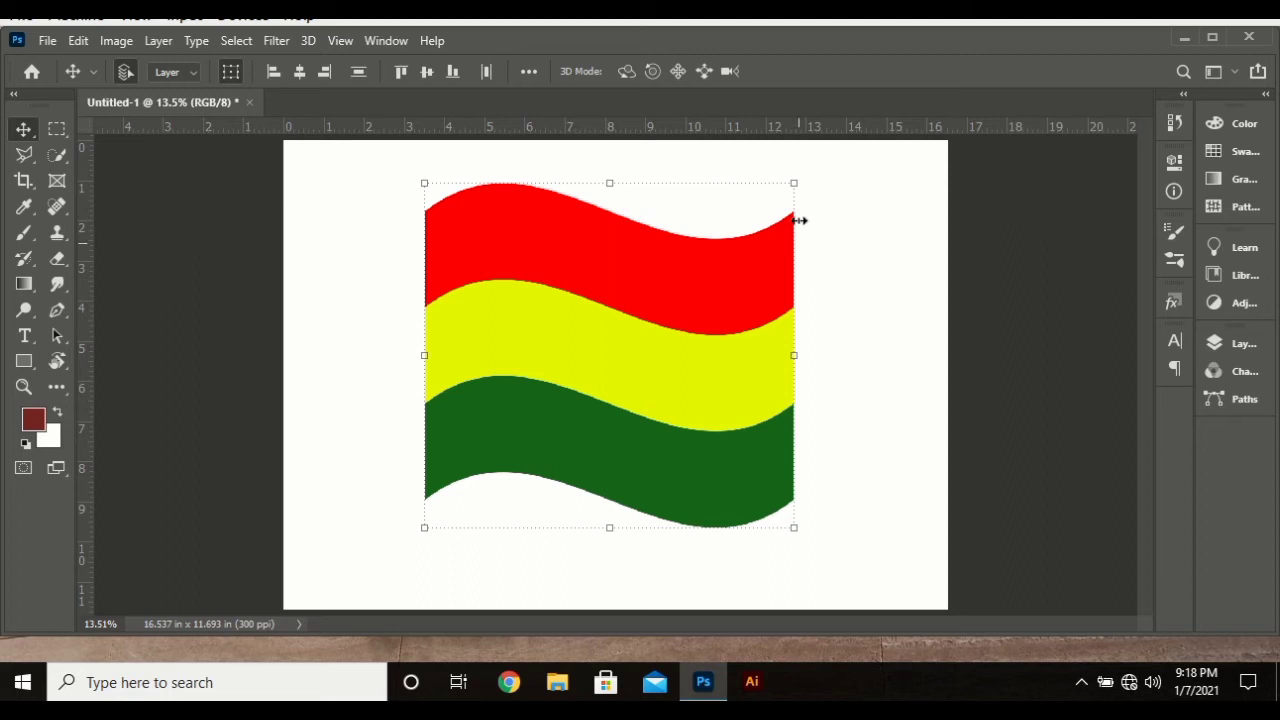
left_click_drag(790, 367, 859, 354)
left_click_drag(740, 383, 732, 363)
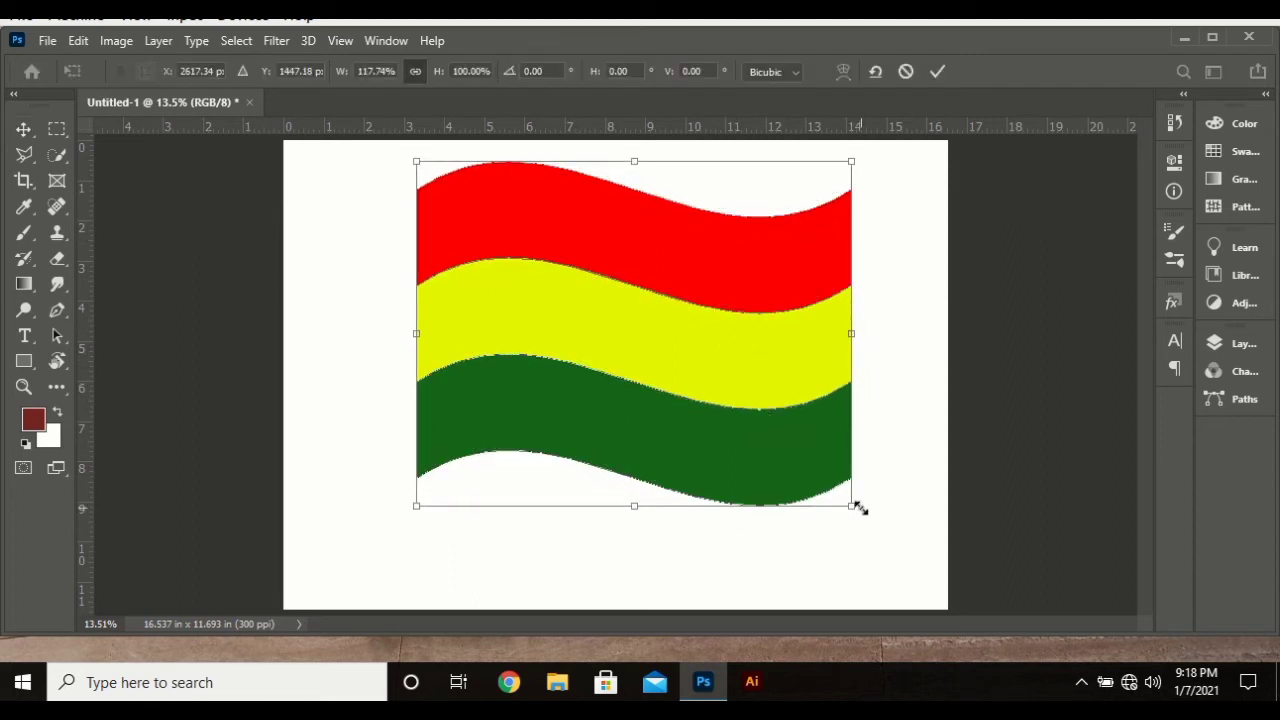
left_click_drag(858, 508, 762, 404)
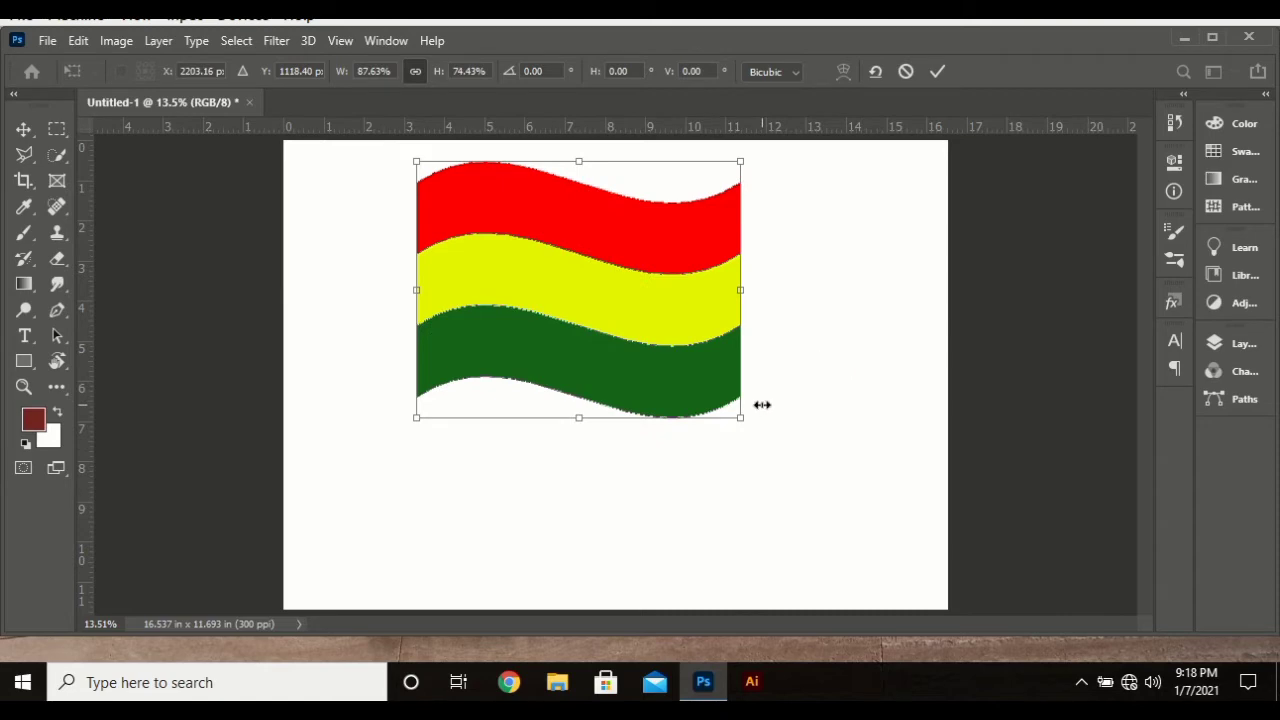
mouse_move(657, 312)
left_mouse_down()
mouse_move(633, 302)
mouse_move(680, 317)
left_mouse_up()
key("Return")
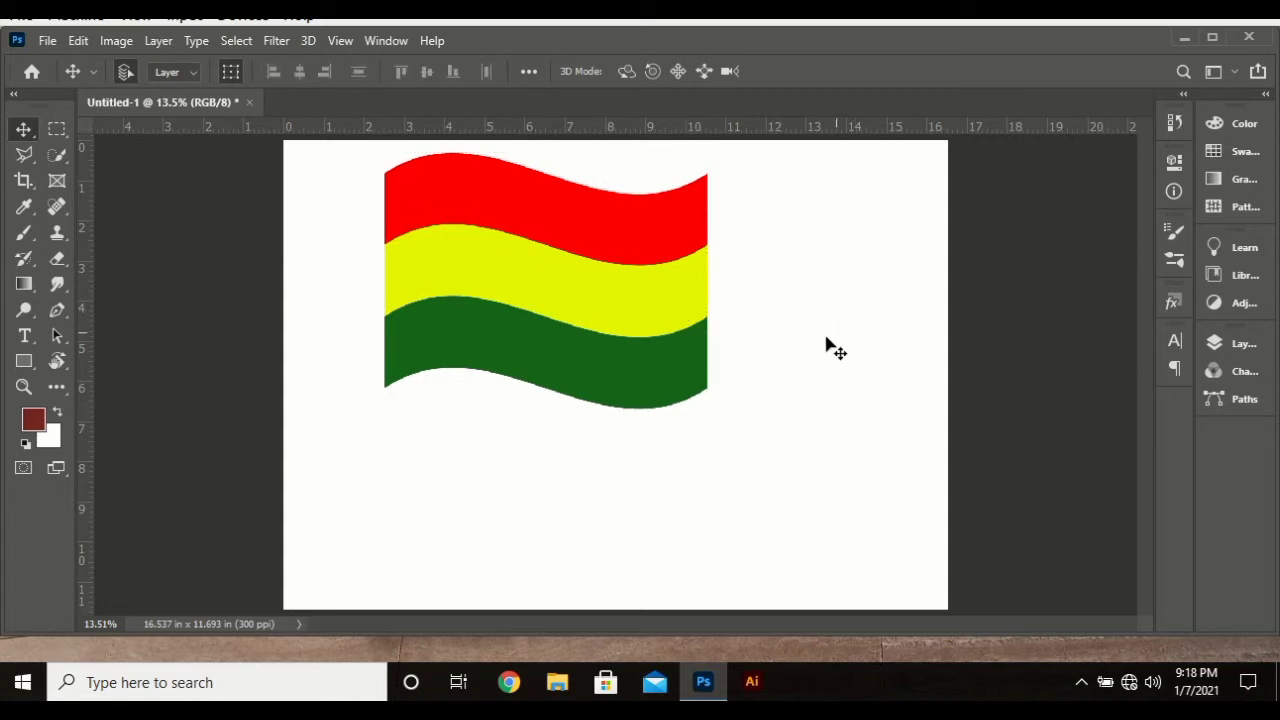
Set the Polygon tool to a 5-sided star and draw a dark red star over the green stripe.
left_click(35, 359)
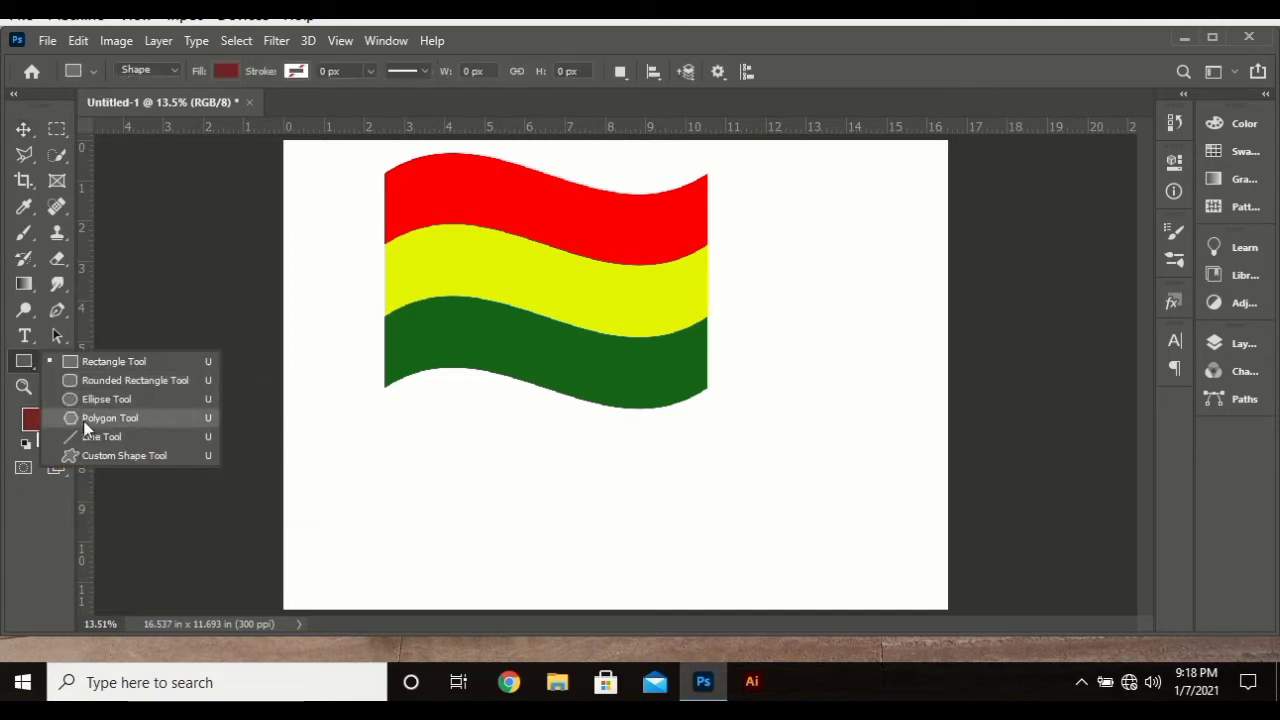
left_click(124, 417)
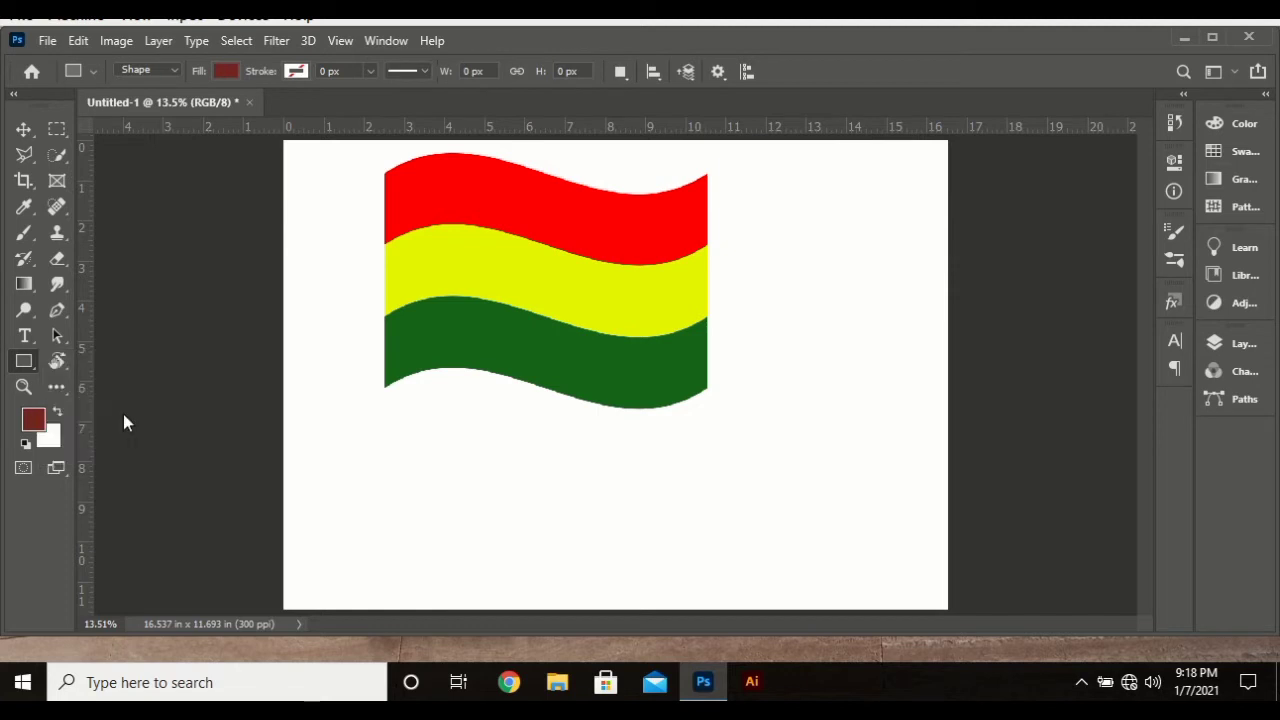
left_click(716, 72)
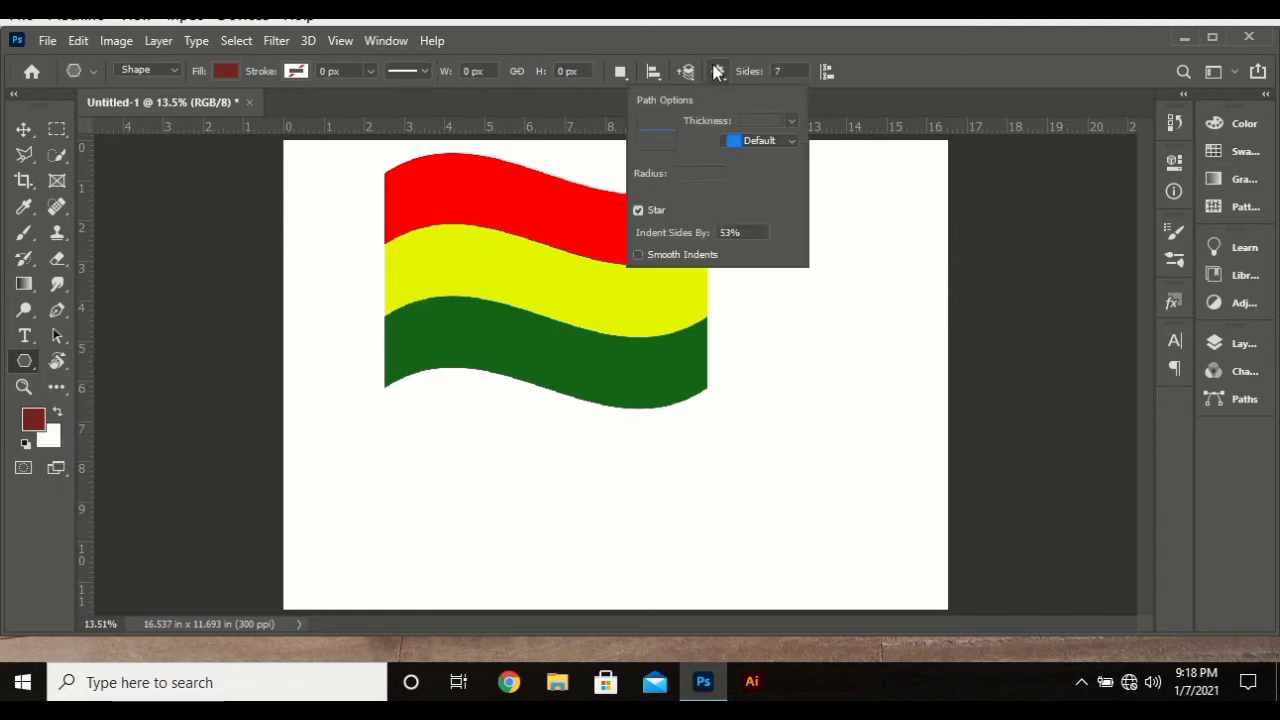
left_click(726, 70)
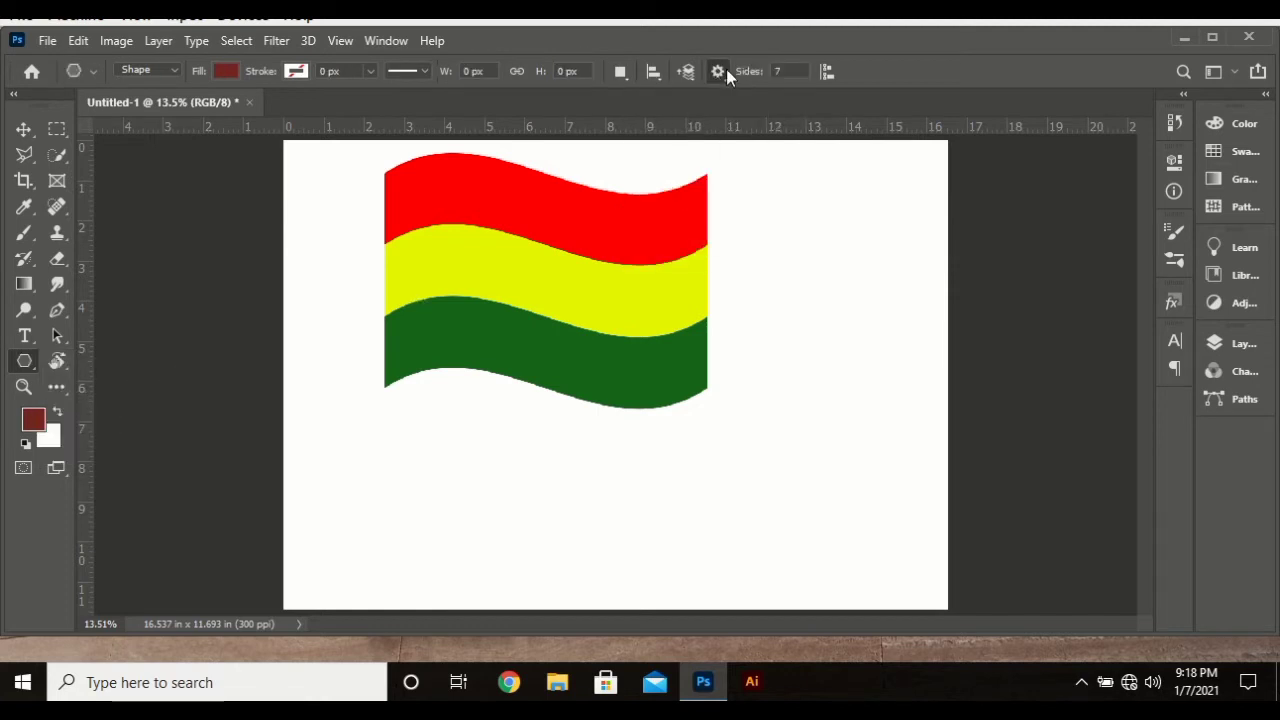
left_click(726, 70)
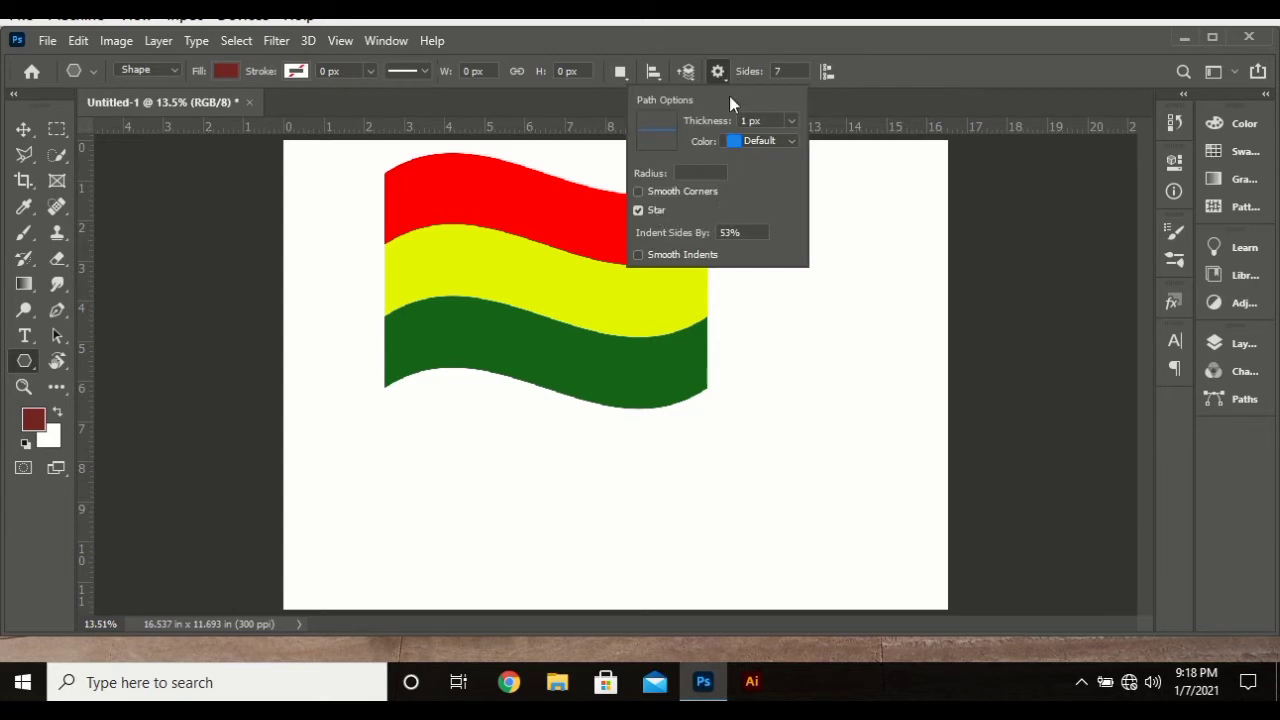
left_click(782, 71)
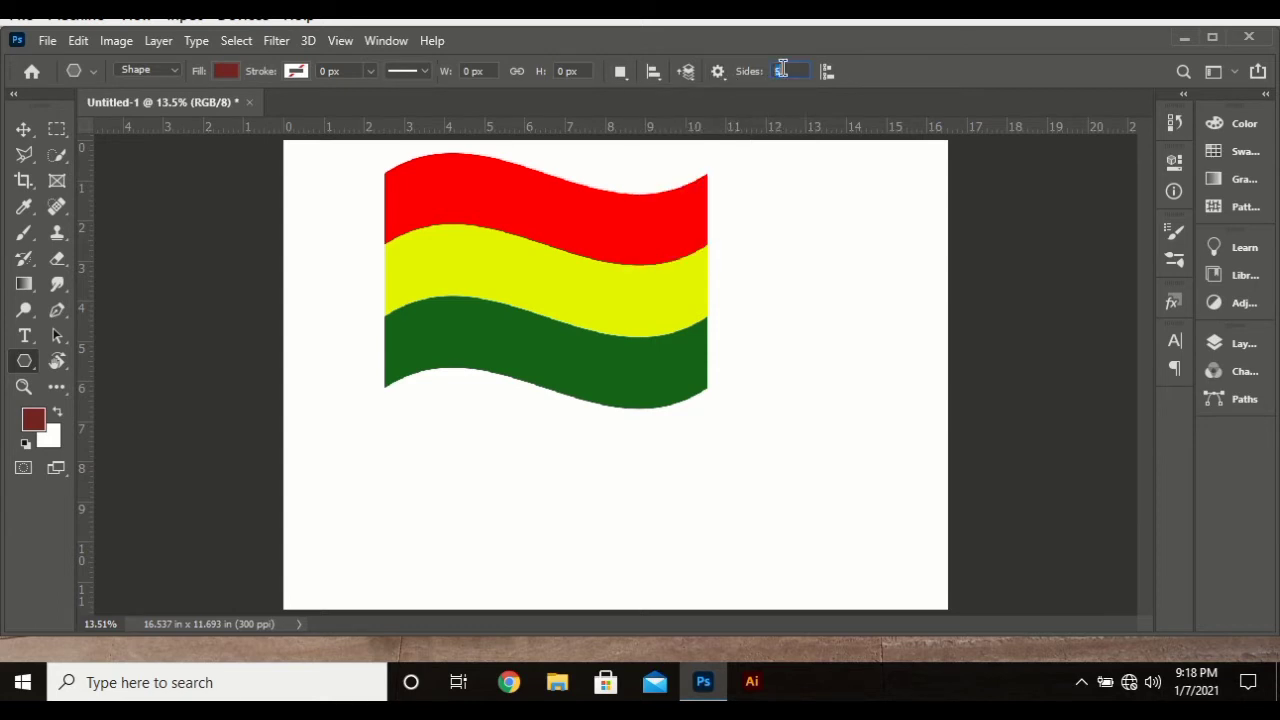
type("5")
left_click_drag(514, 413, 575, 477)
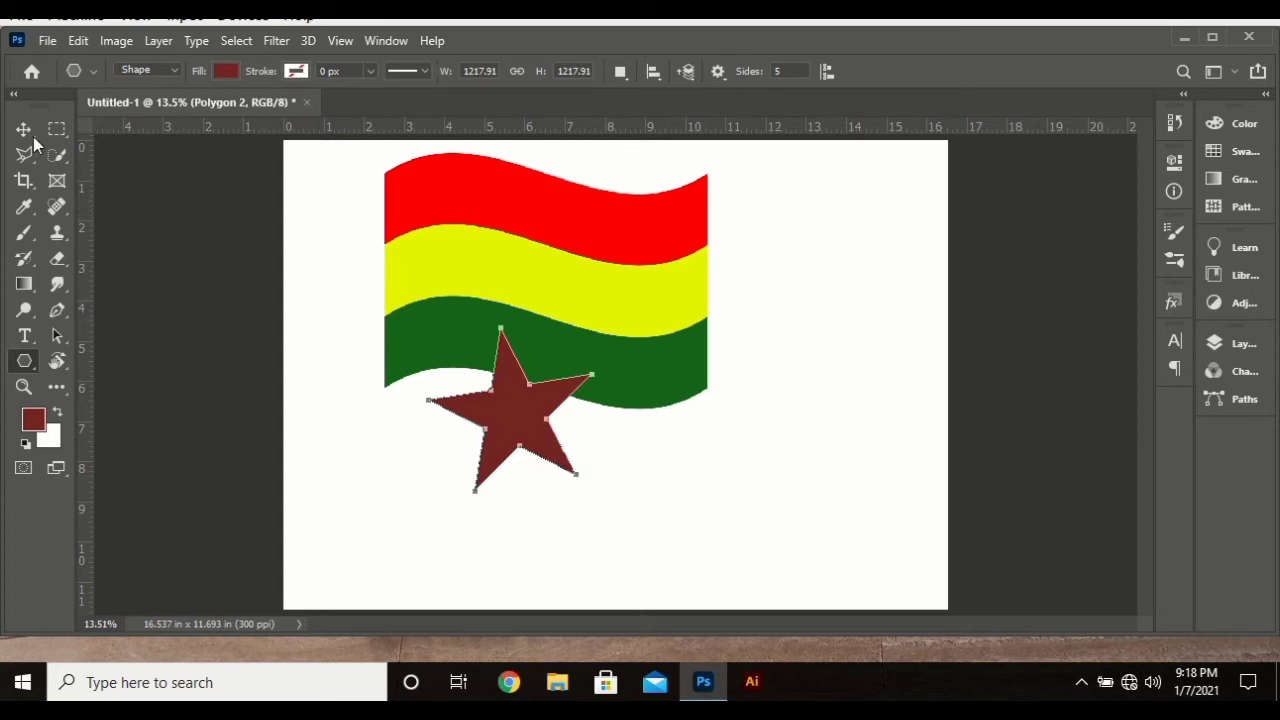
Rotate the star 15°, scale it to about 37%, and centre it on the yellow stripe.
left_click(24, 130)
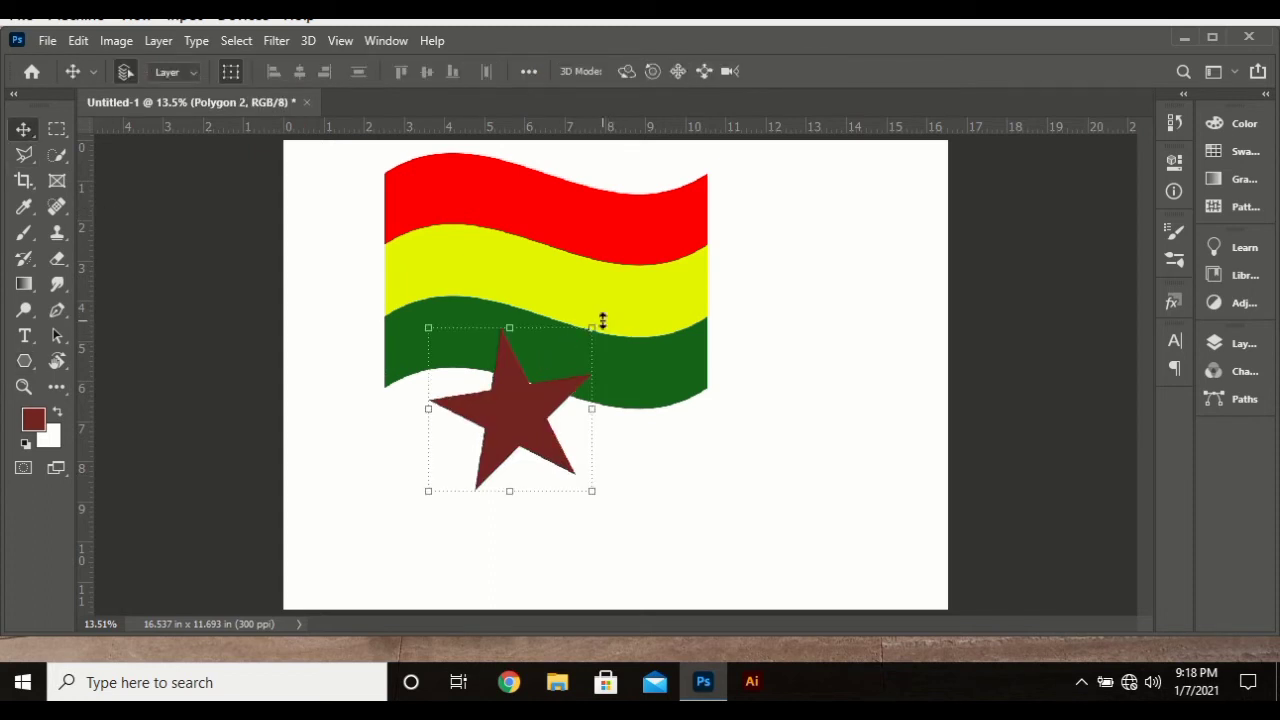
left_click_drag(606, 316, 636, 324)
left_click_drag(553, 412, 552, 280)
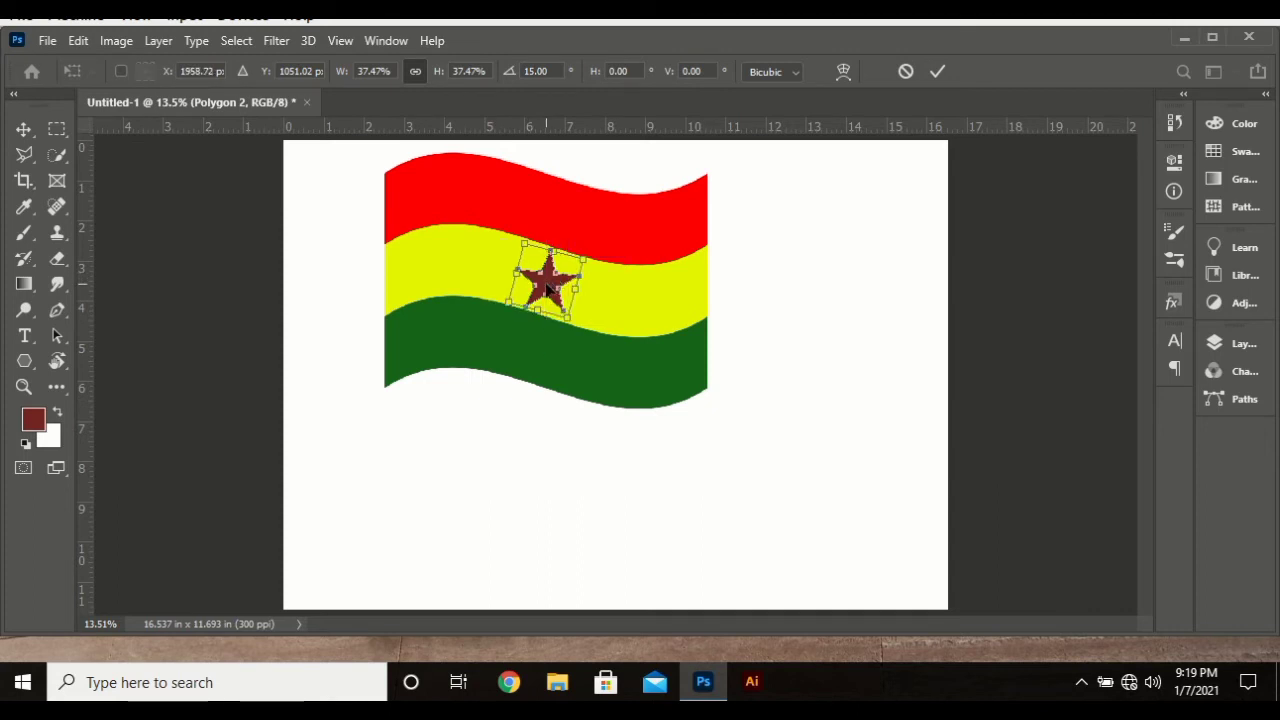
key("Return")
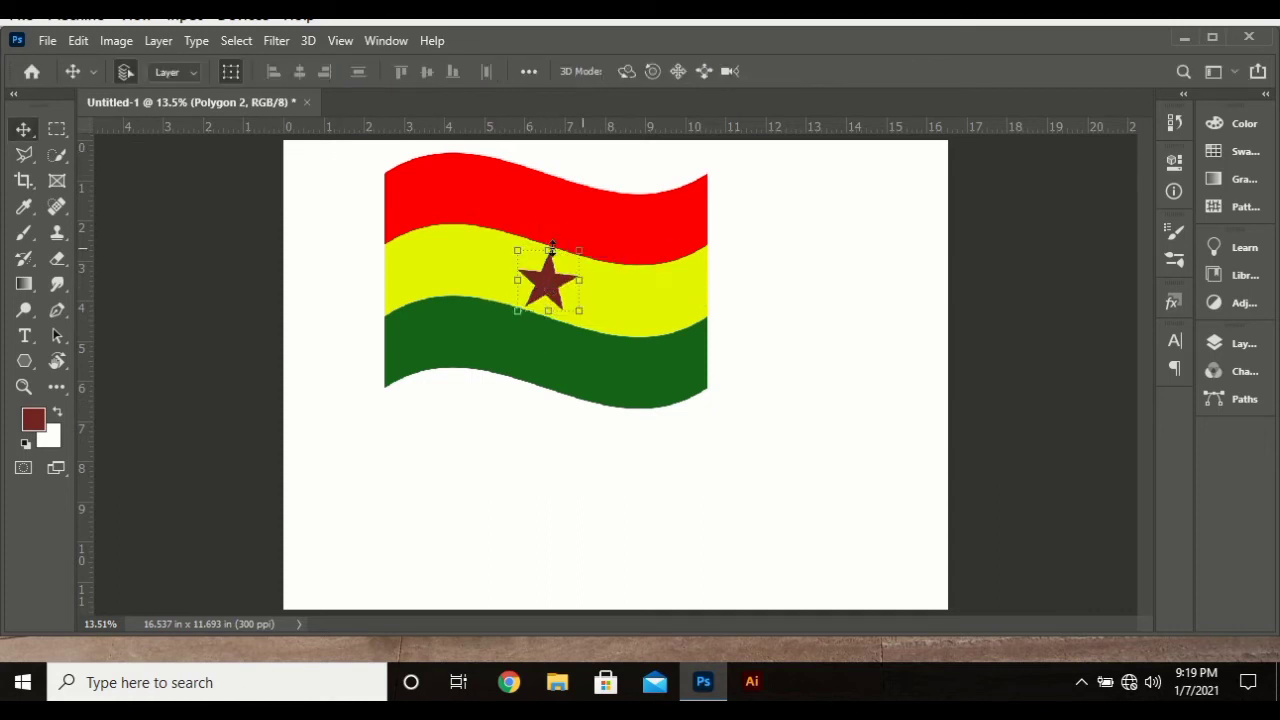
Change the star's fill from dark red to black.
left_click(1174, 166)
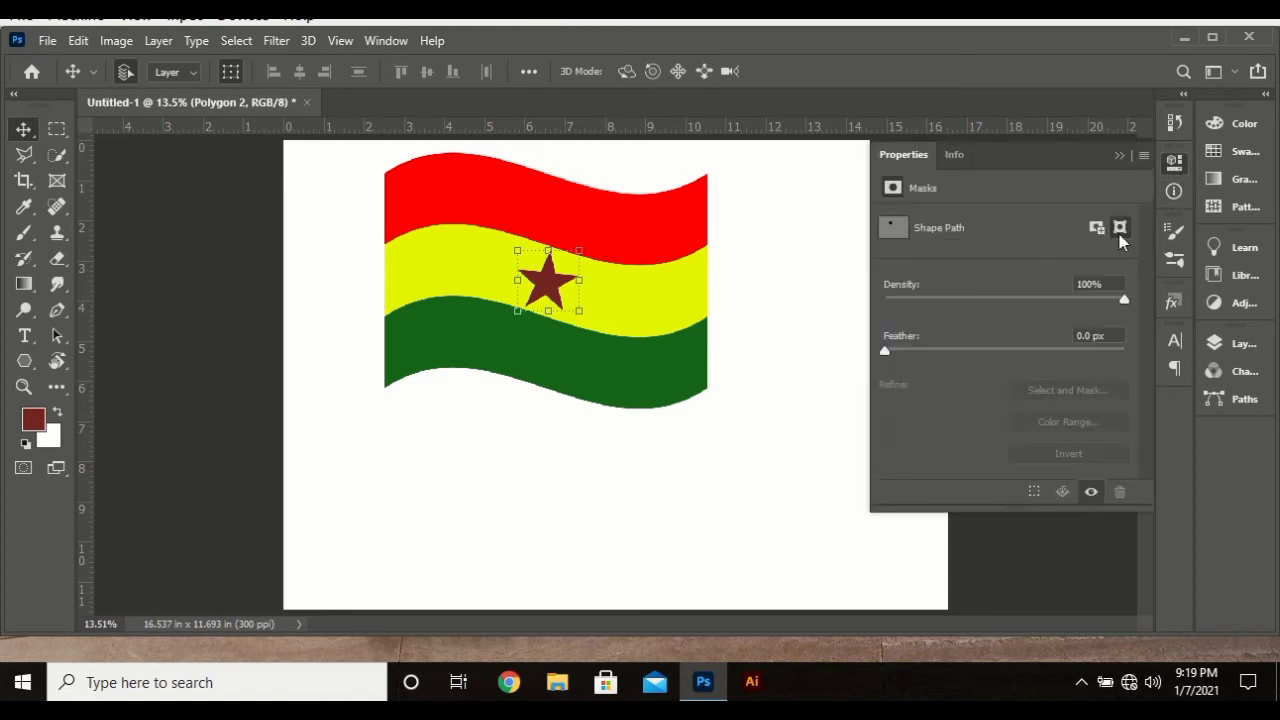
left_click(1175, 164)
key("u")
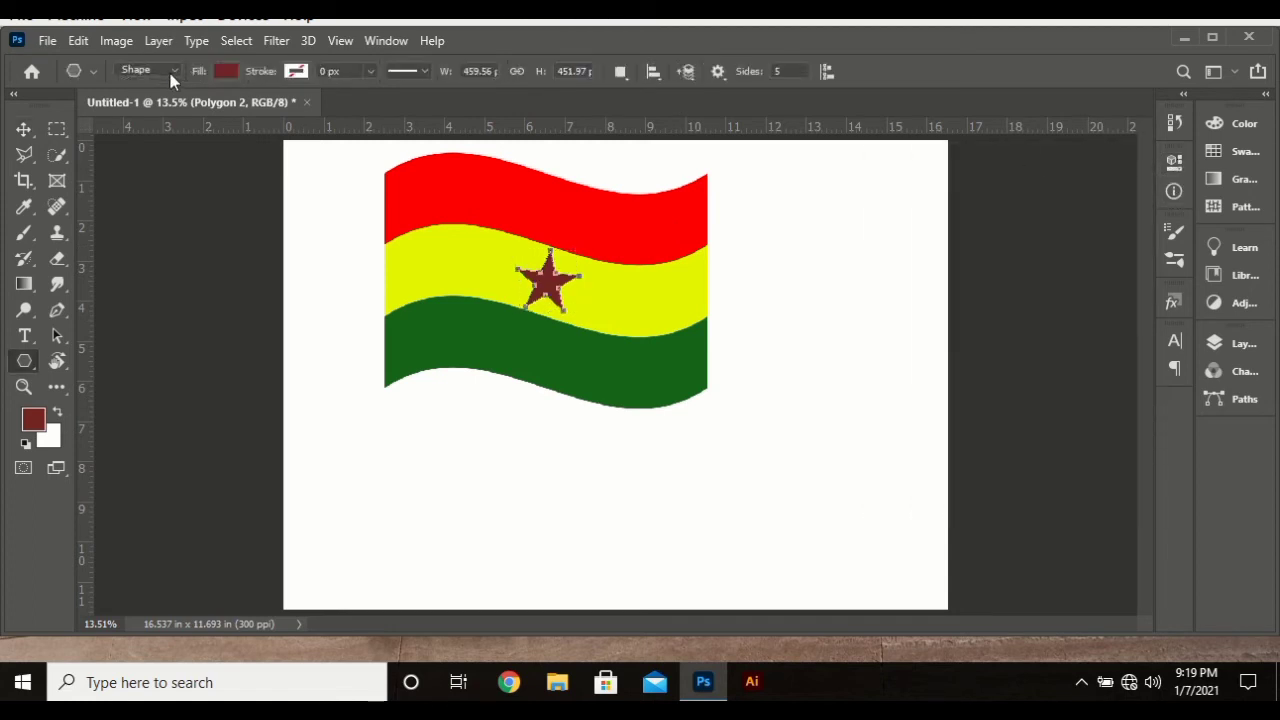
left_click(226, 70)
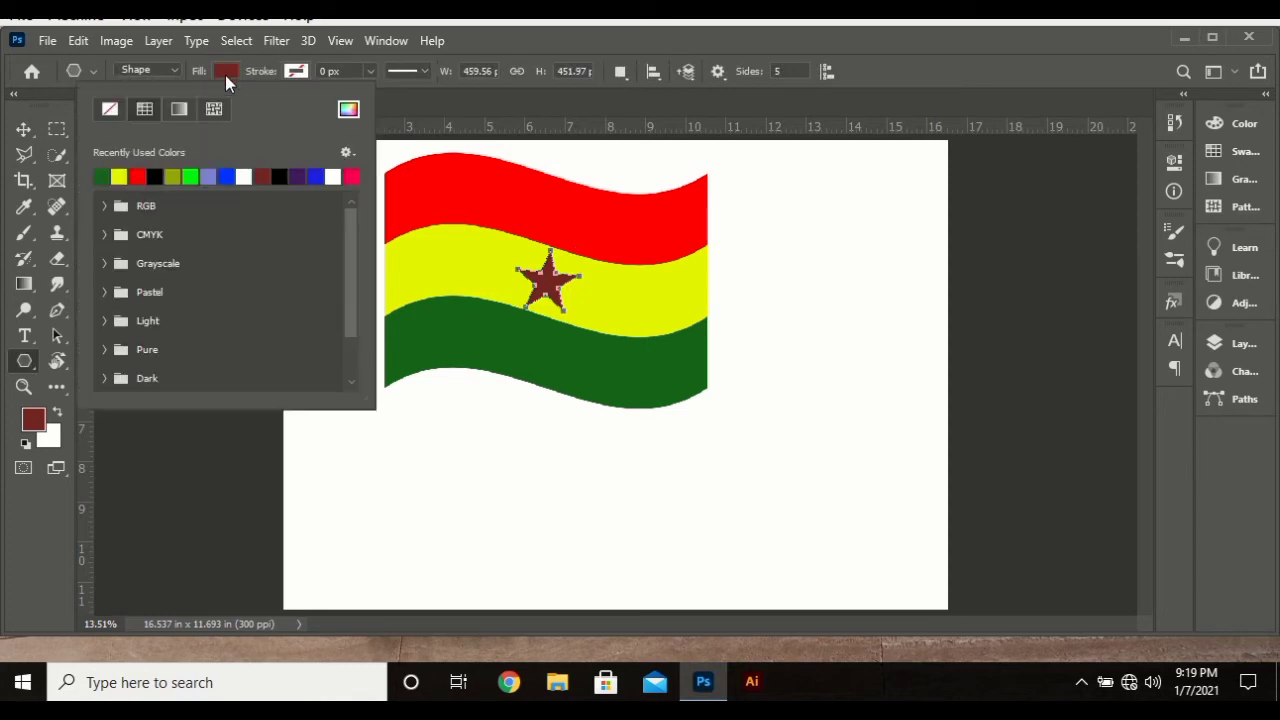
left_click(155, 176)
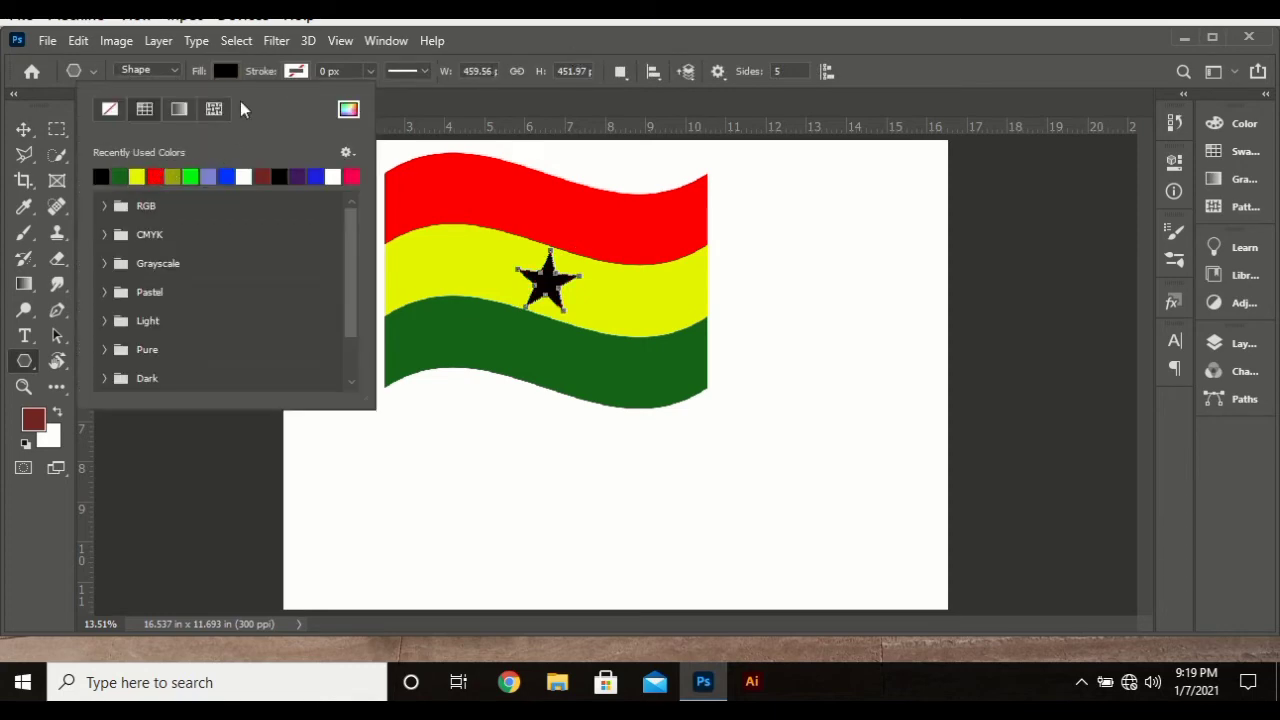
left_click(24, 129)
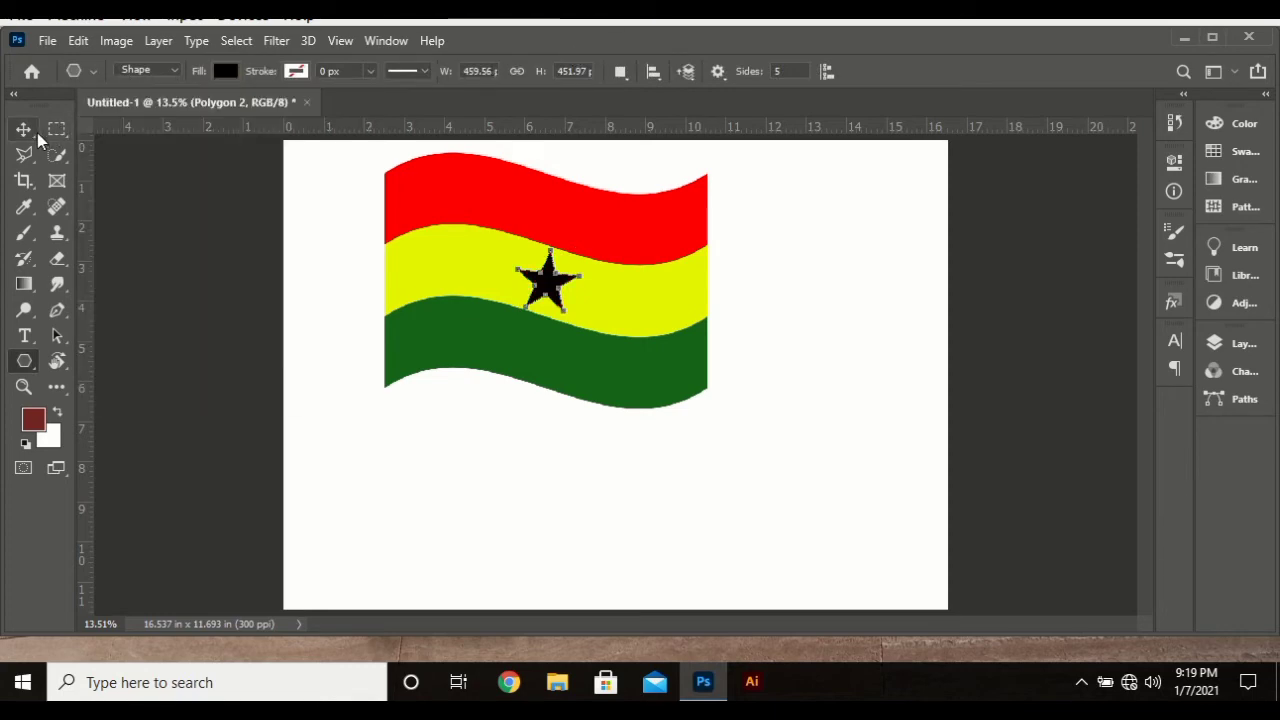
left_click(848, 320)
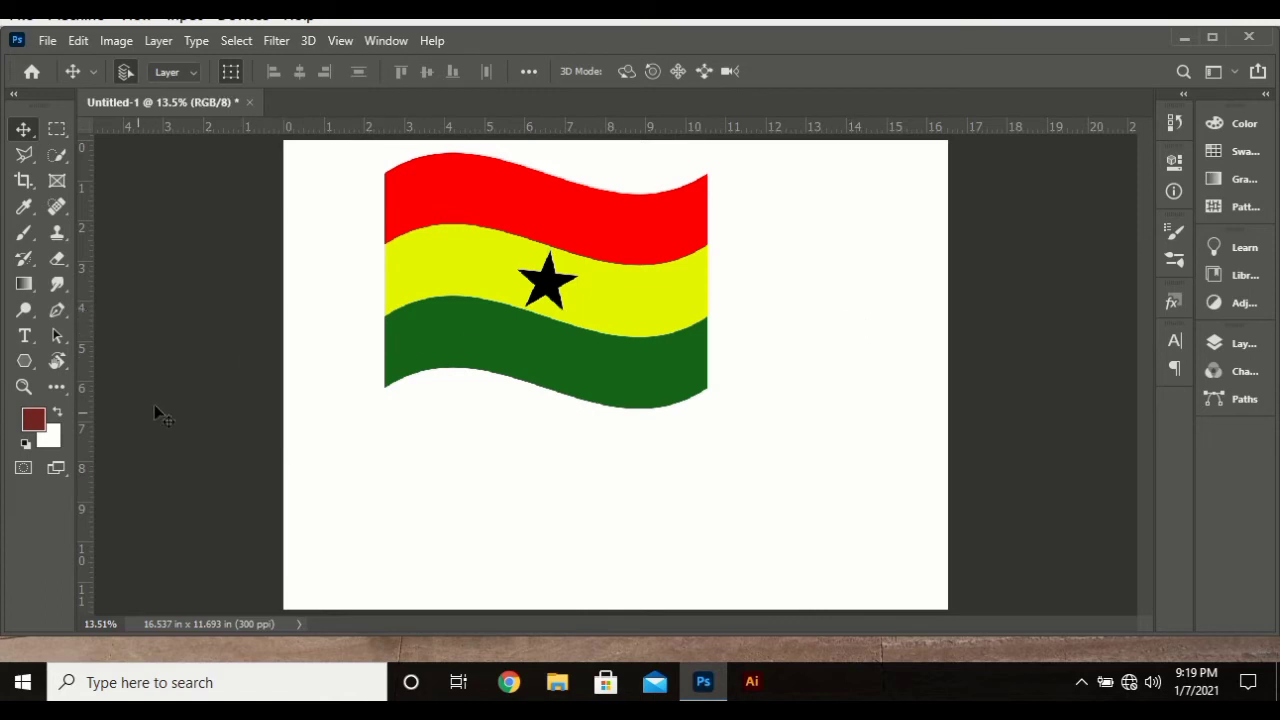
Draw a tall thin 97 × 3457 px rectangle beside the flag and fill it black.
left_click(28, 364)
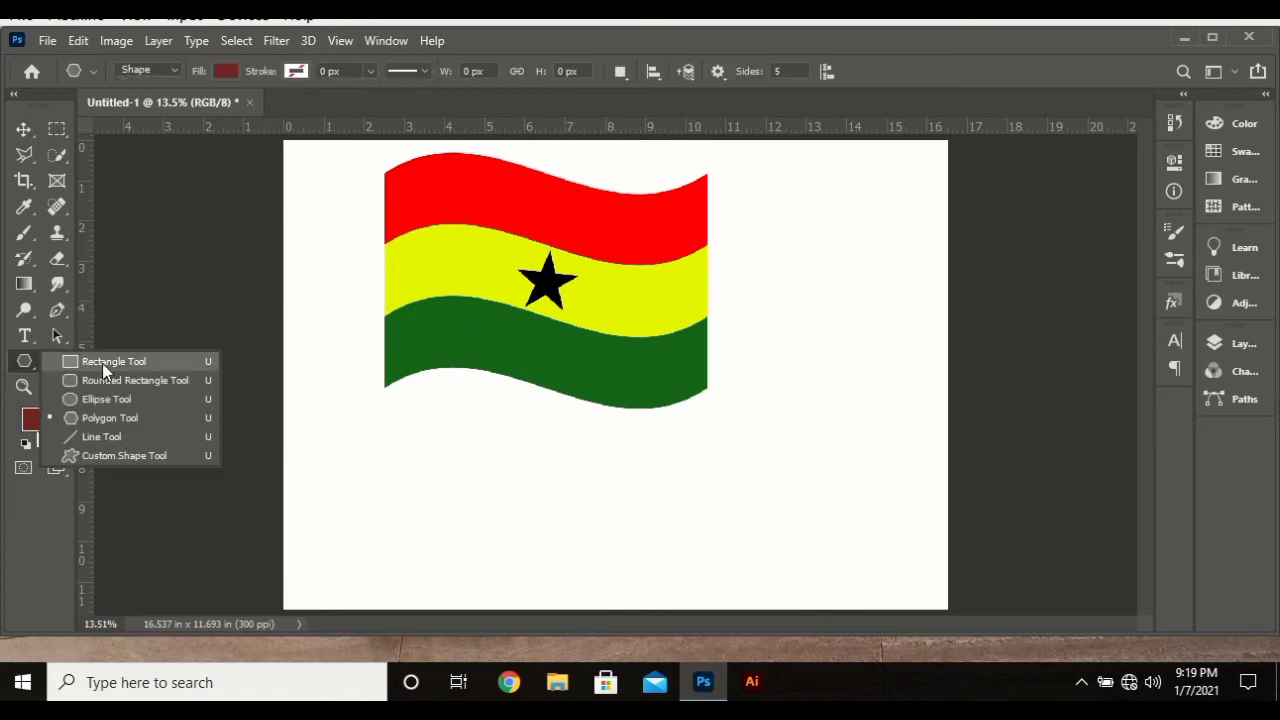
left_click(102, 363)
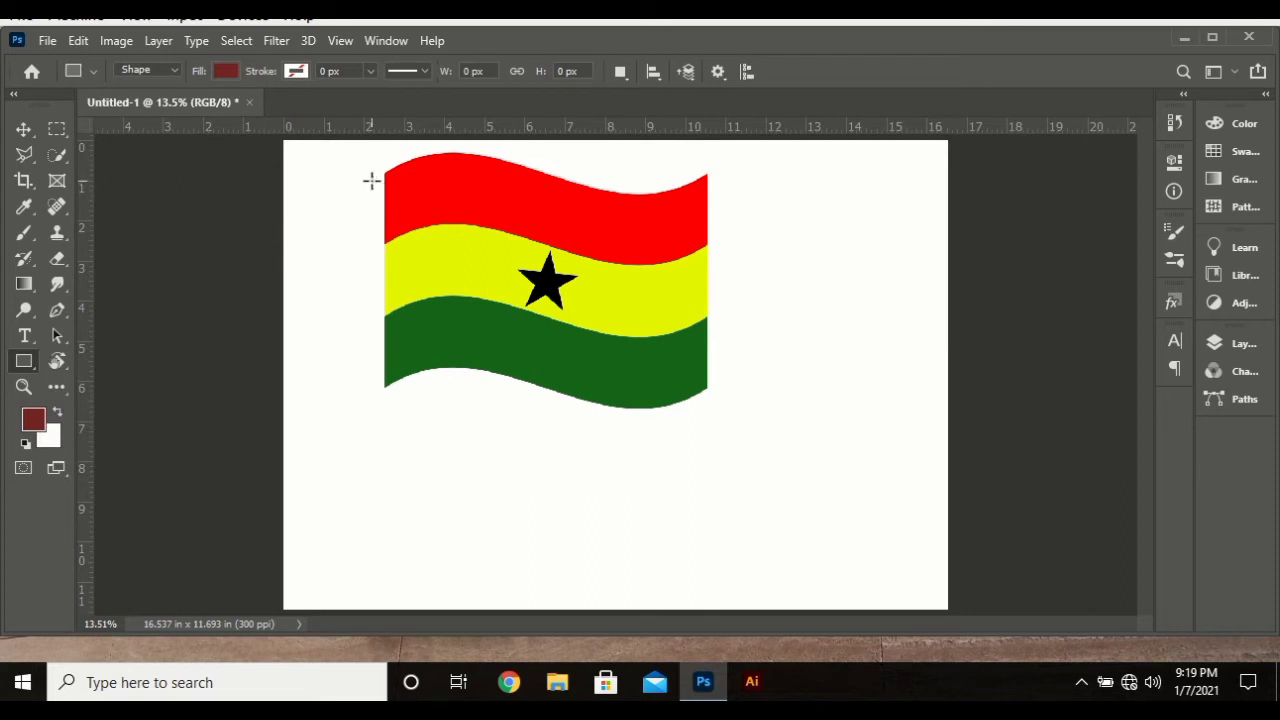
left_click_drag(371, 171, 384, 626)
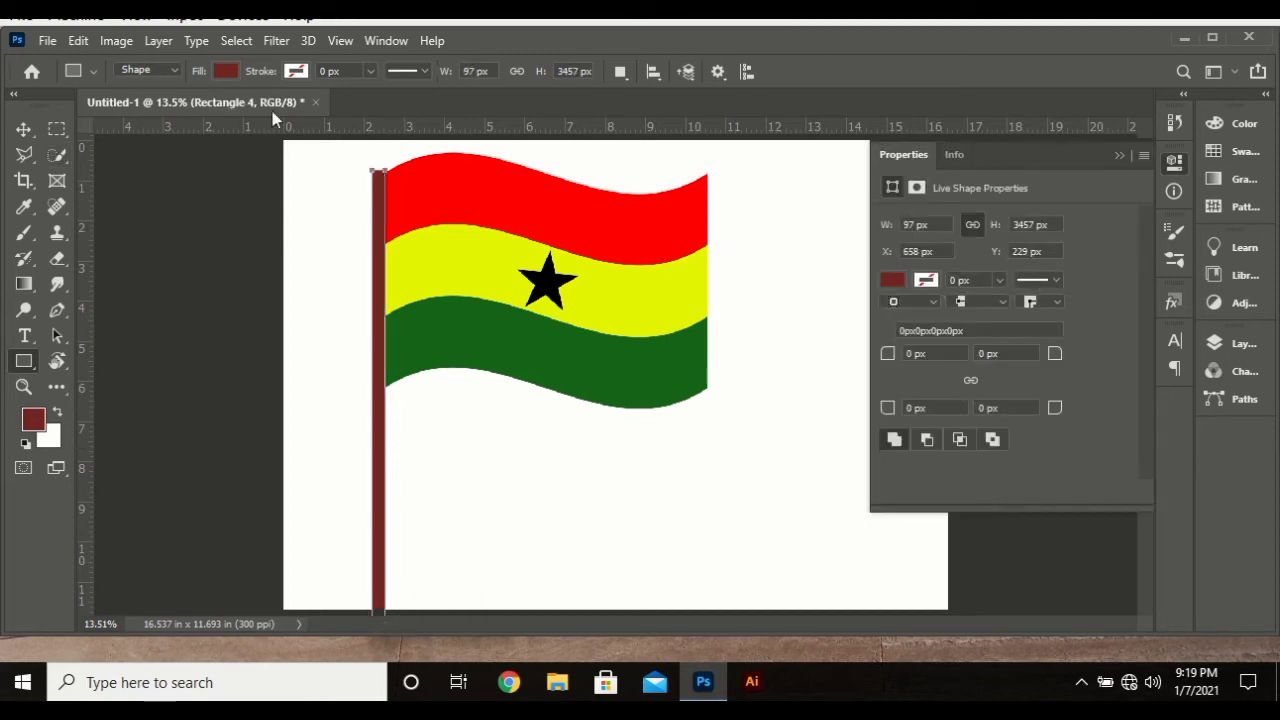
left_click(224, 71)
left_click(101, 176)
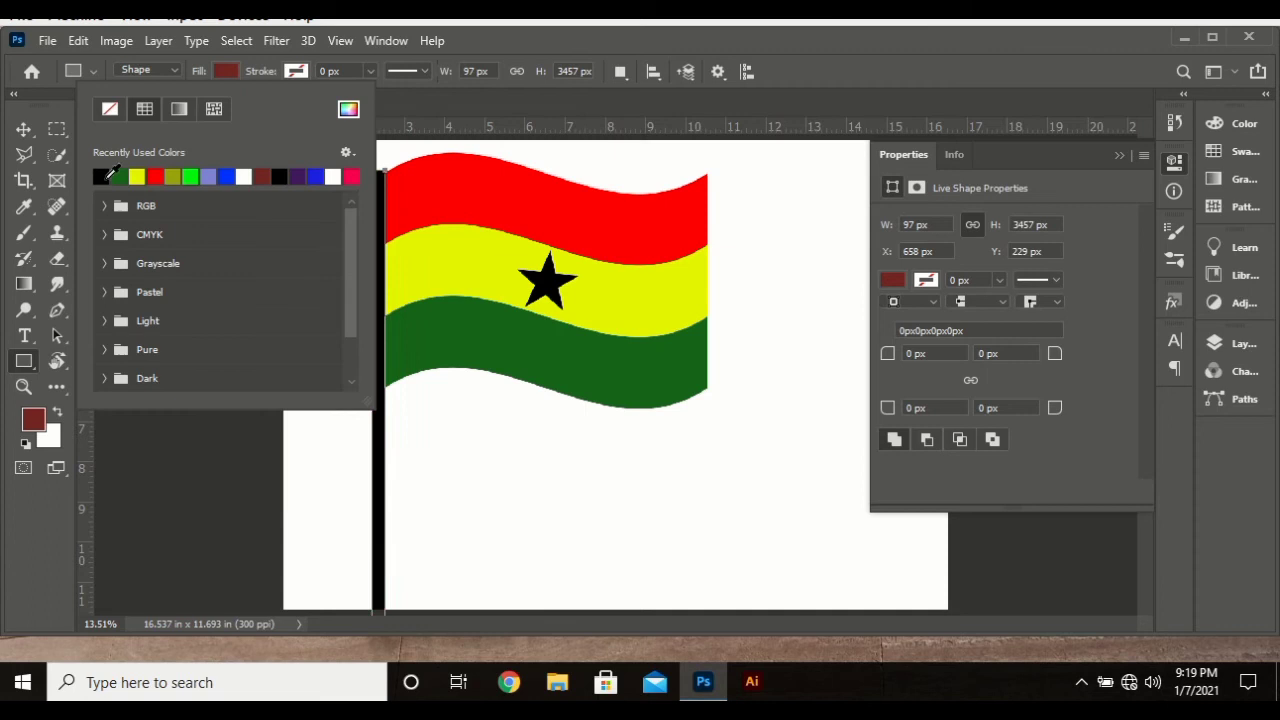
left_click(23, 129)
Nudge the black pole slightly lower along the flag's left edge.
left_click(23, 129)
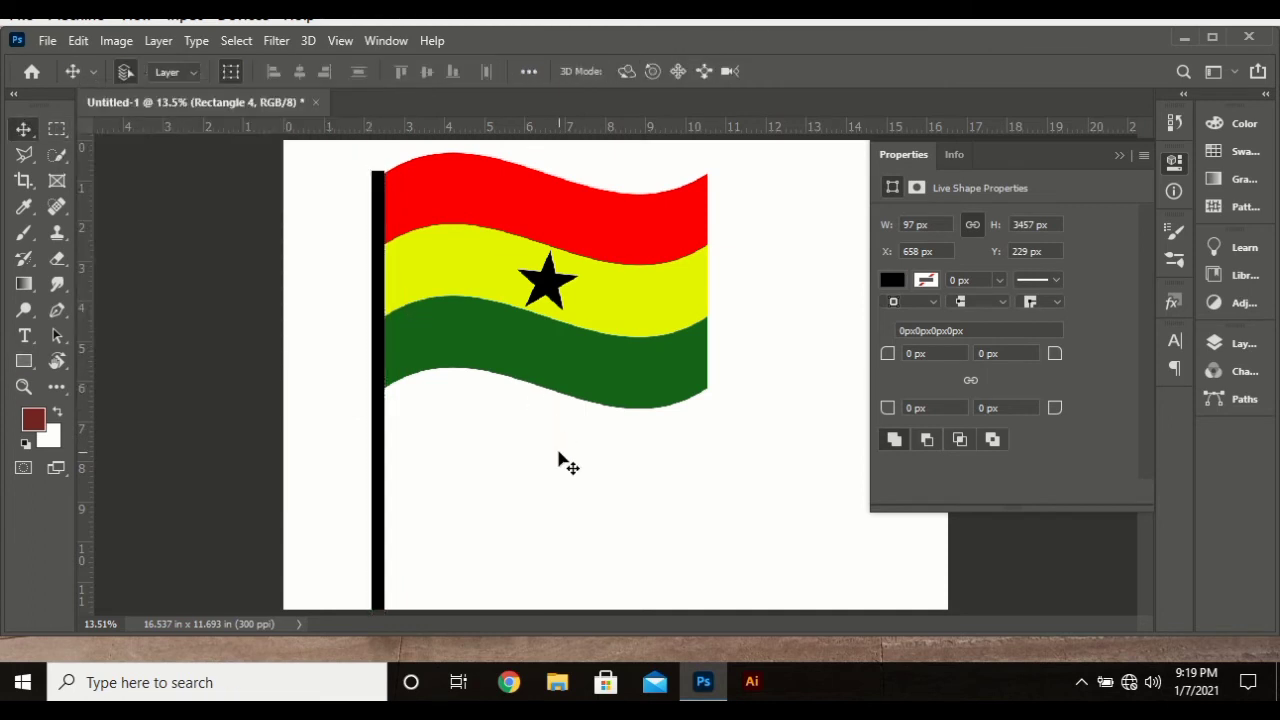
left_click(563, 457)
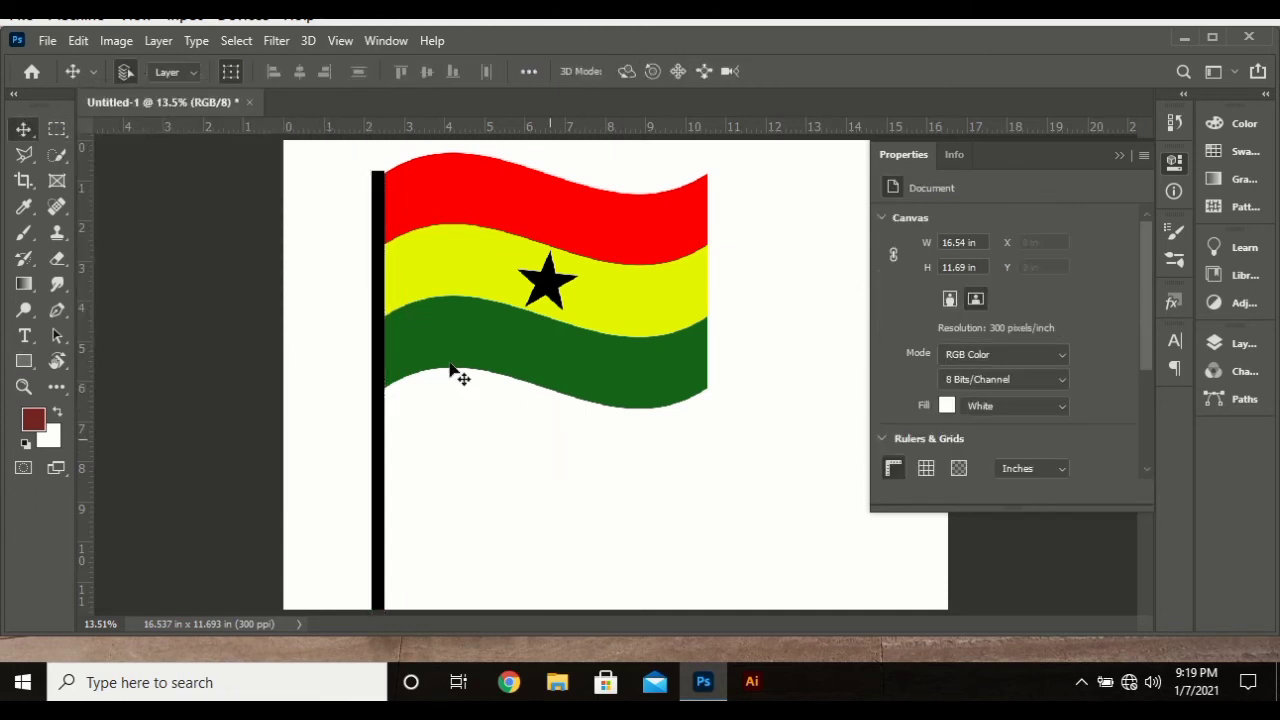
left_click(378, 445)
left_click_drag(378, 445, 389, 454)
left_click(618, 425)
left_click(1185, 162)
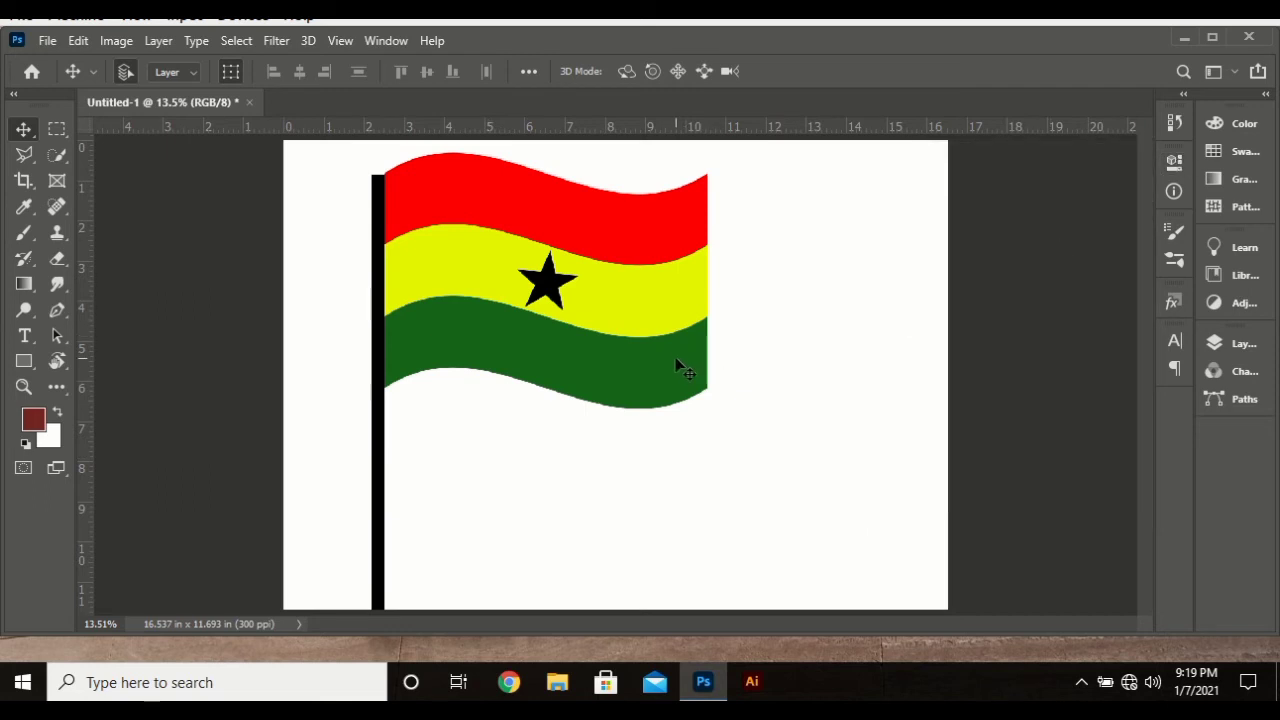
Draw a wide 837 × 260 px rectangle at the pole's foot and fill it black.
left_click(24, 361)
left_click_drag(318, 576, 429, 610)
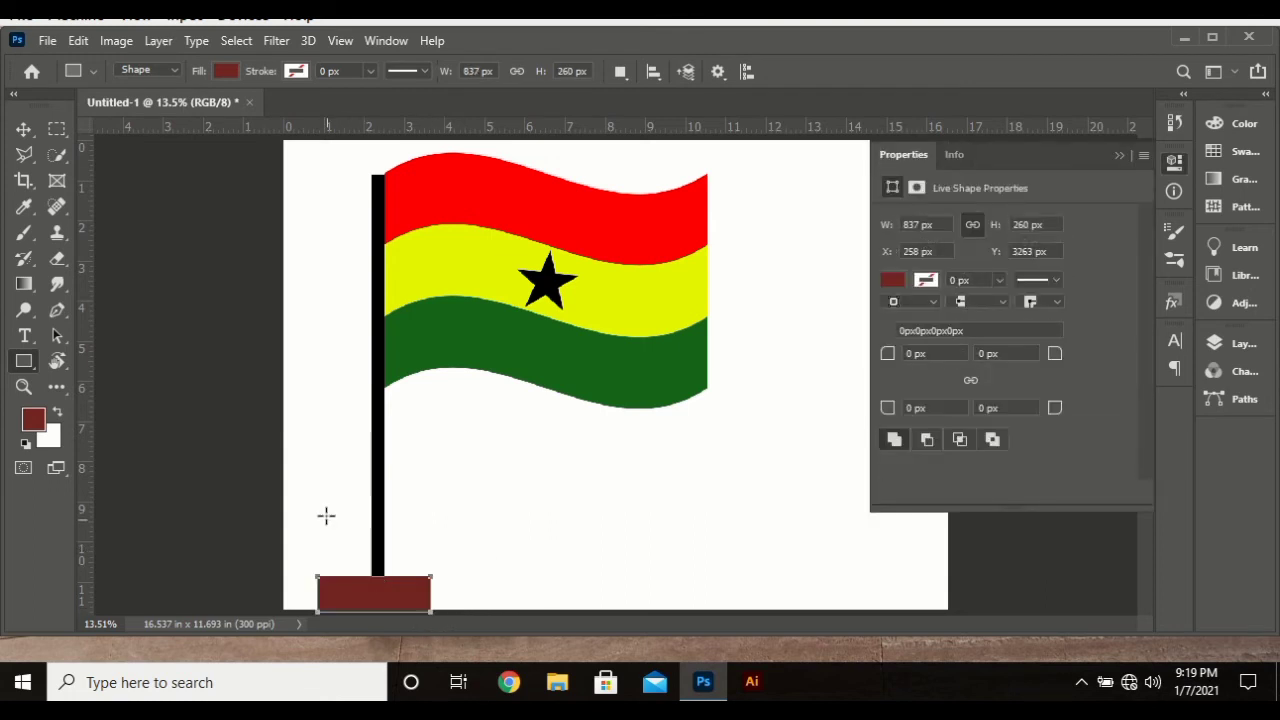
left_click(228, 76)
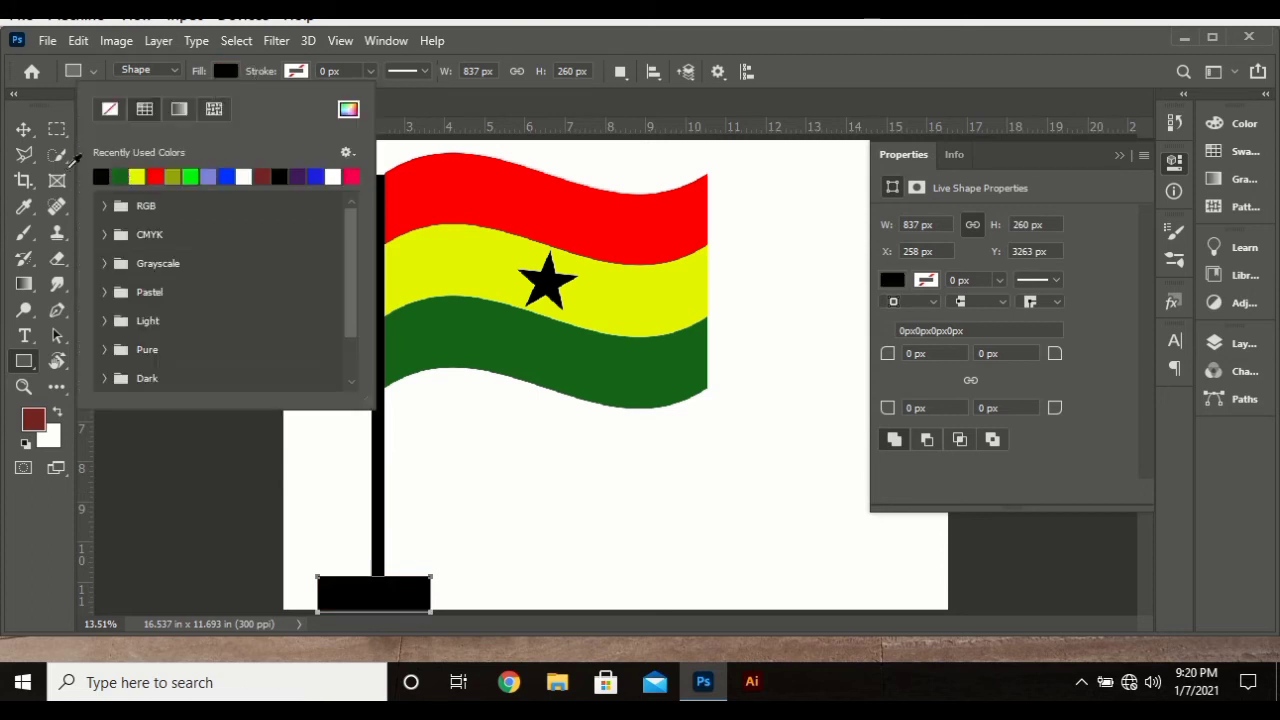
left_click(23, 129)
Set the foreground colour to black and Alt-drag copies of the base block upward.
left_click(34, 421)
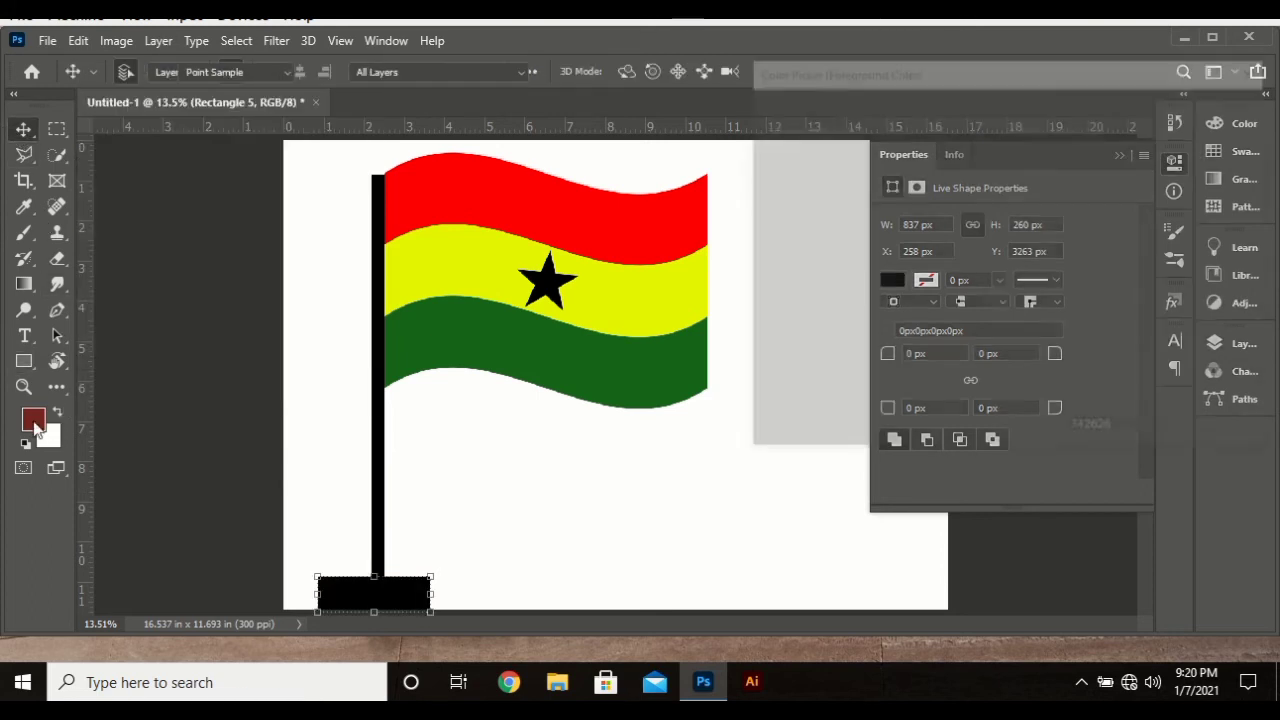
left_click(757, 367)
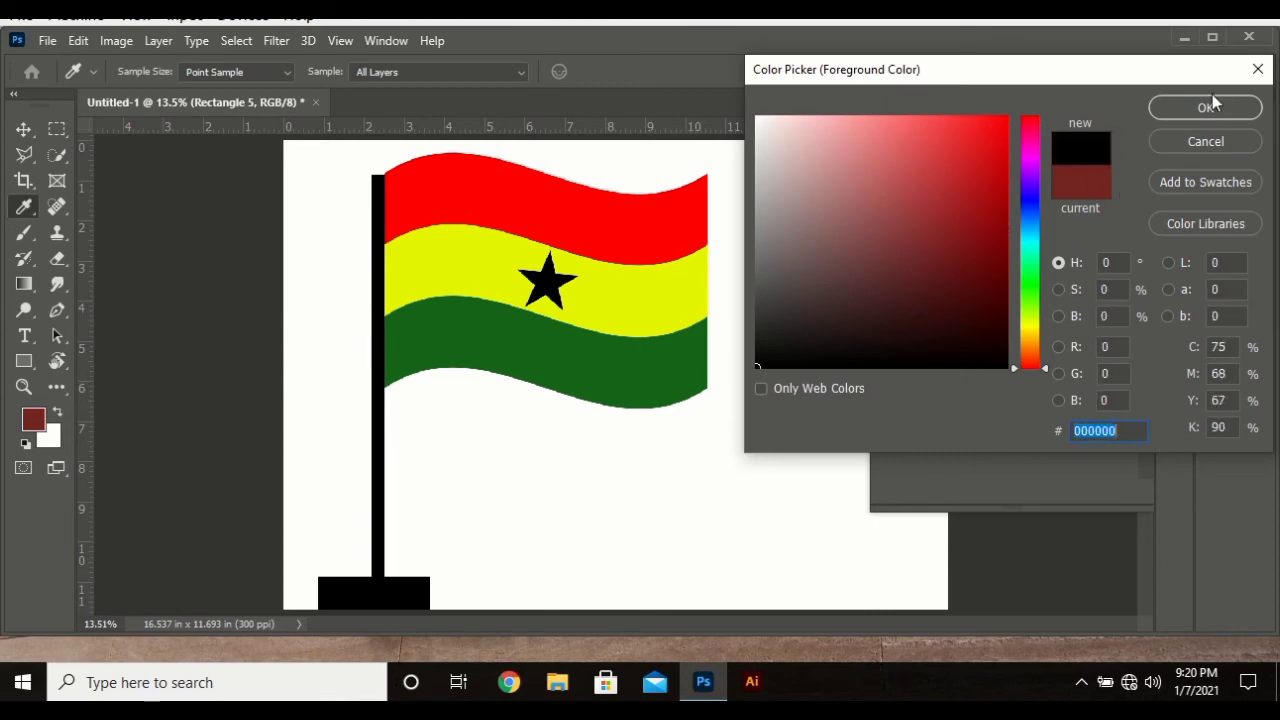
left_click(1195, 120)
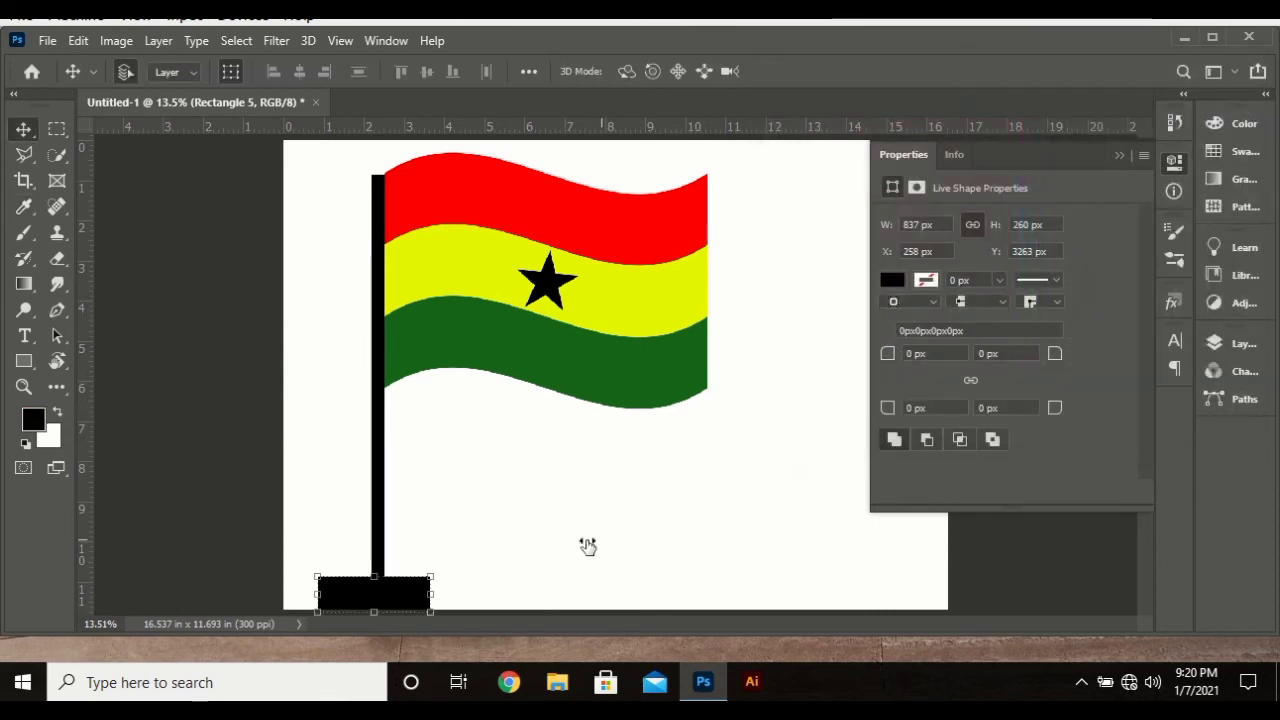
left_click_drag(433, 598, 414, 523)
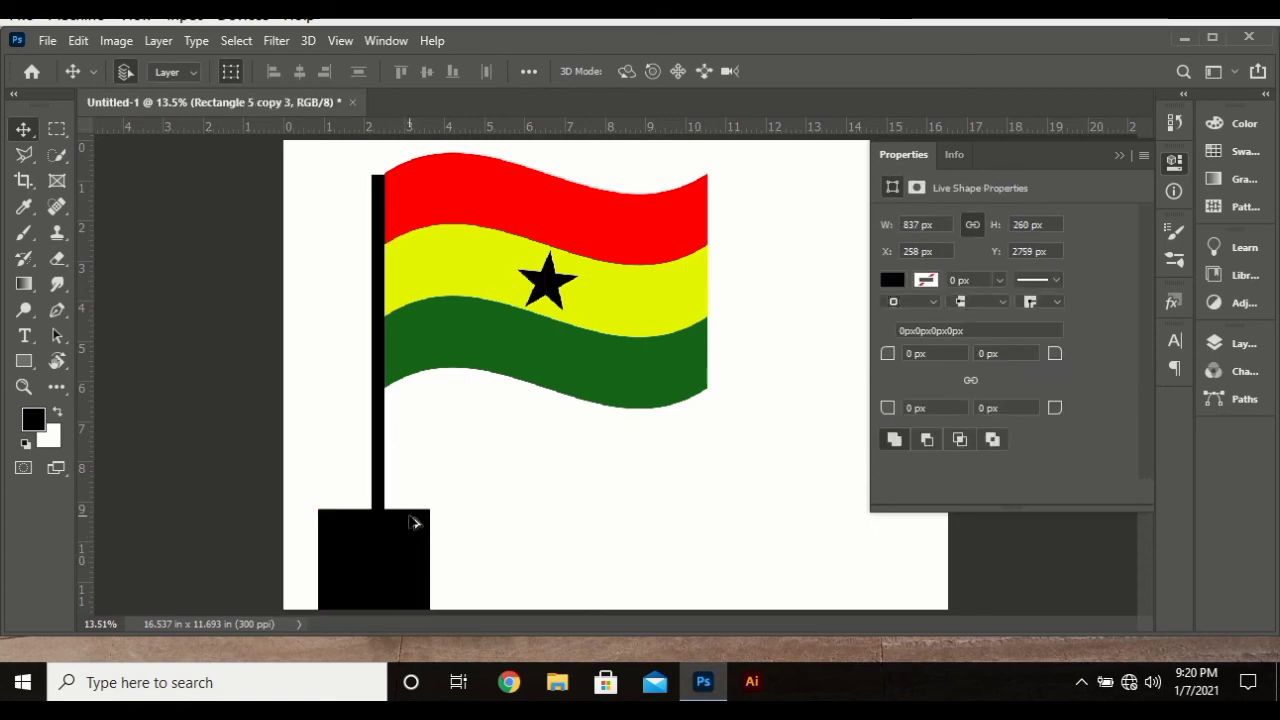
Narrow the middle black base block to about 718.7 px wide with Free Transform.
left_click(509, 534)
left_click(420, 575)
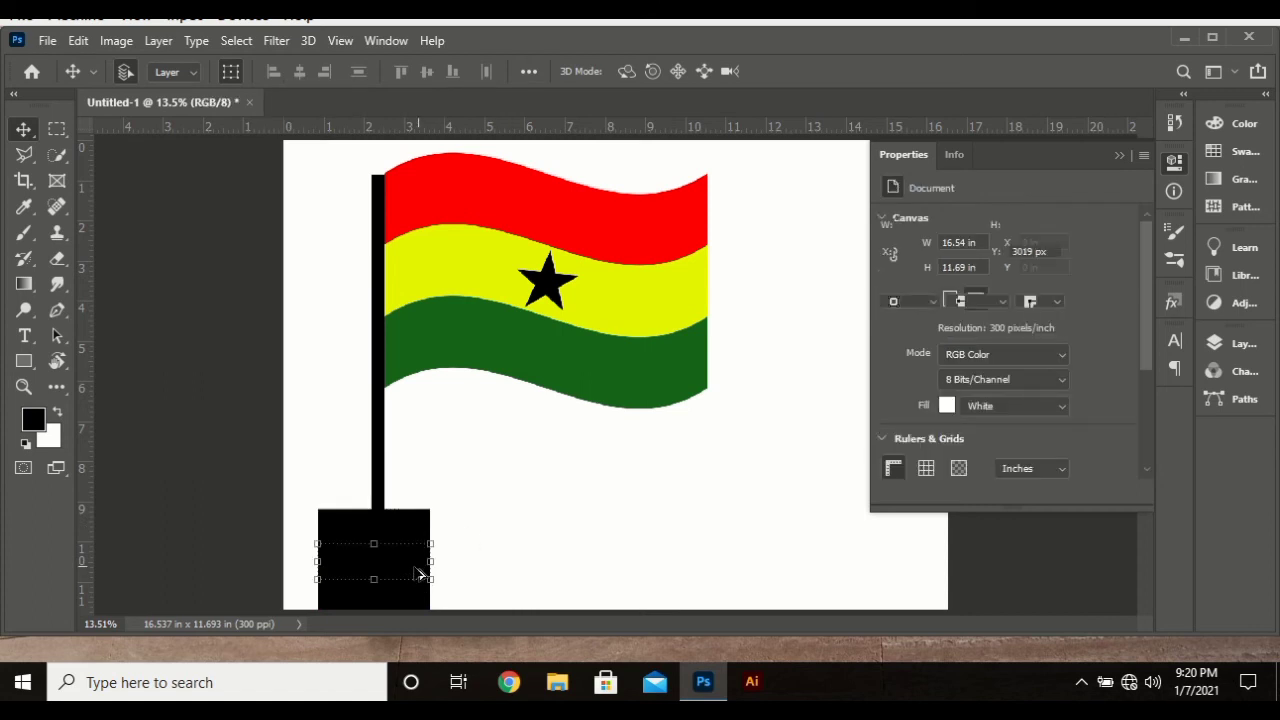
key("ctrl+t")
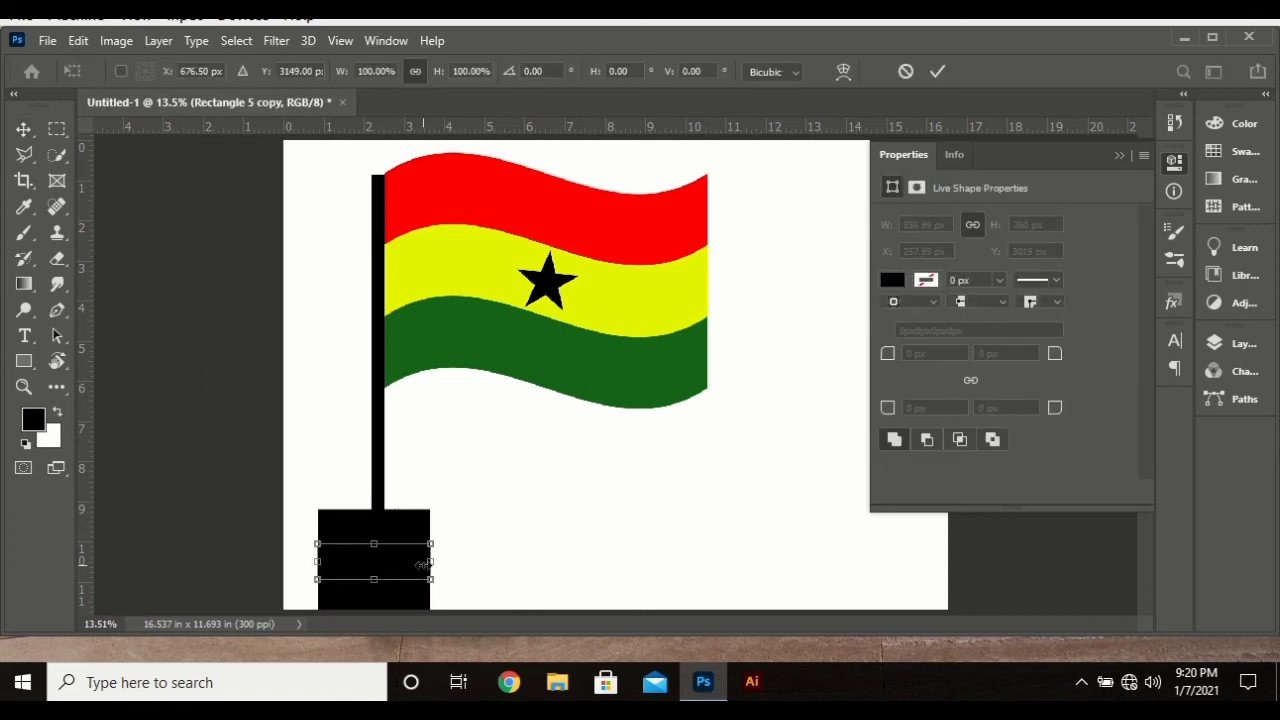
left_click_drag(418, 572, 428, 560)
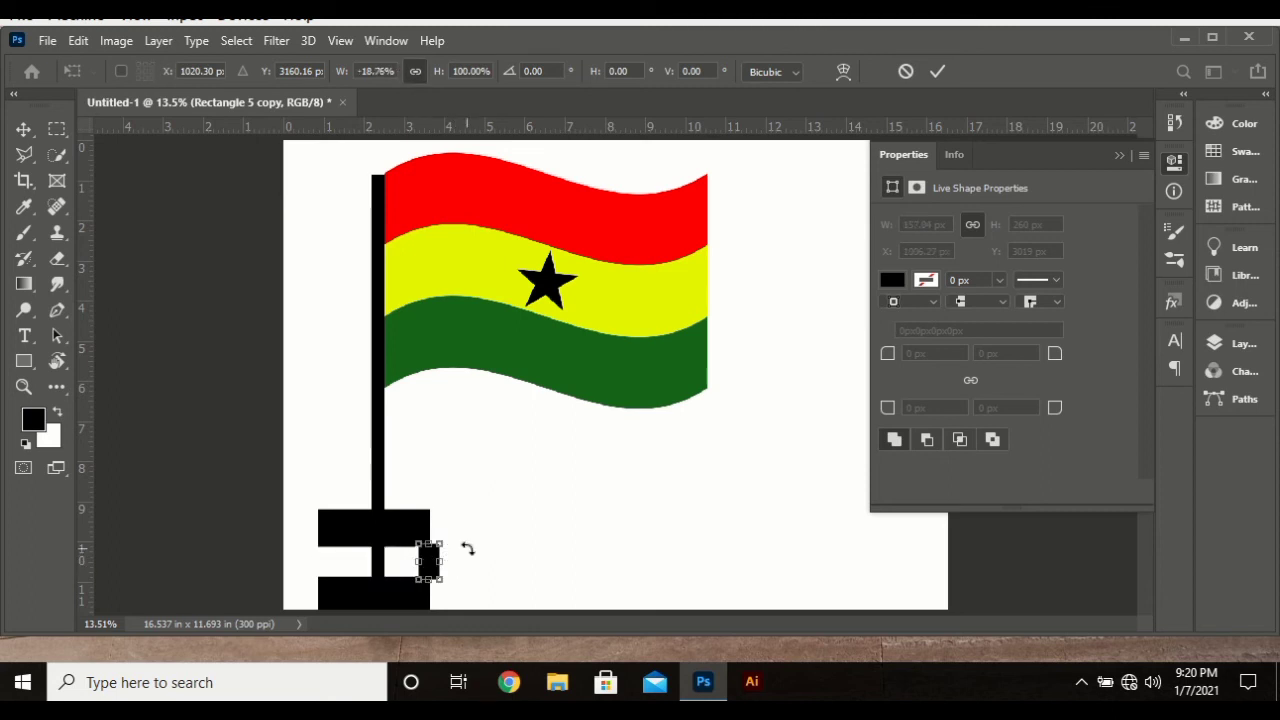
key("ctrl+z")
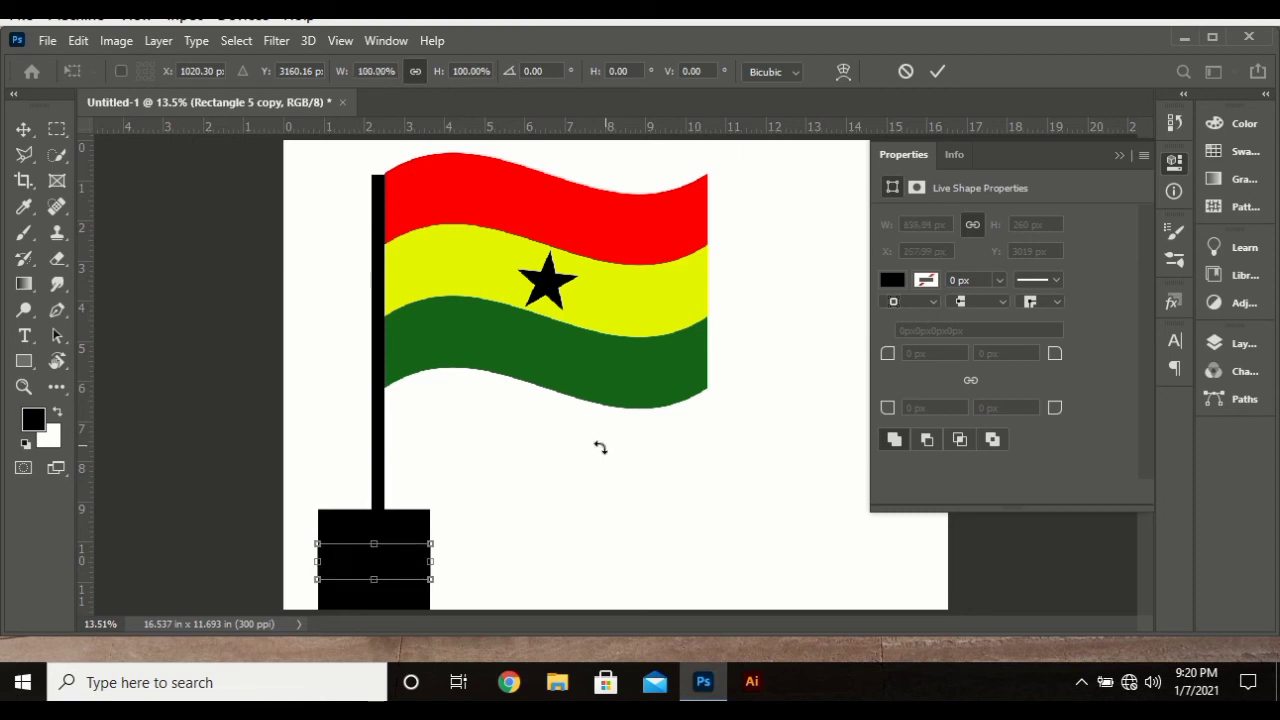
left_click(939, 71)
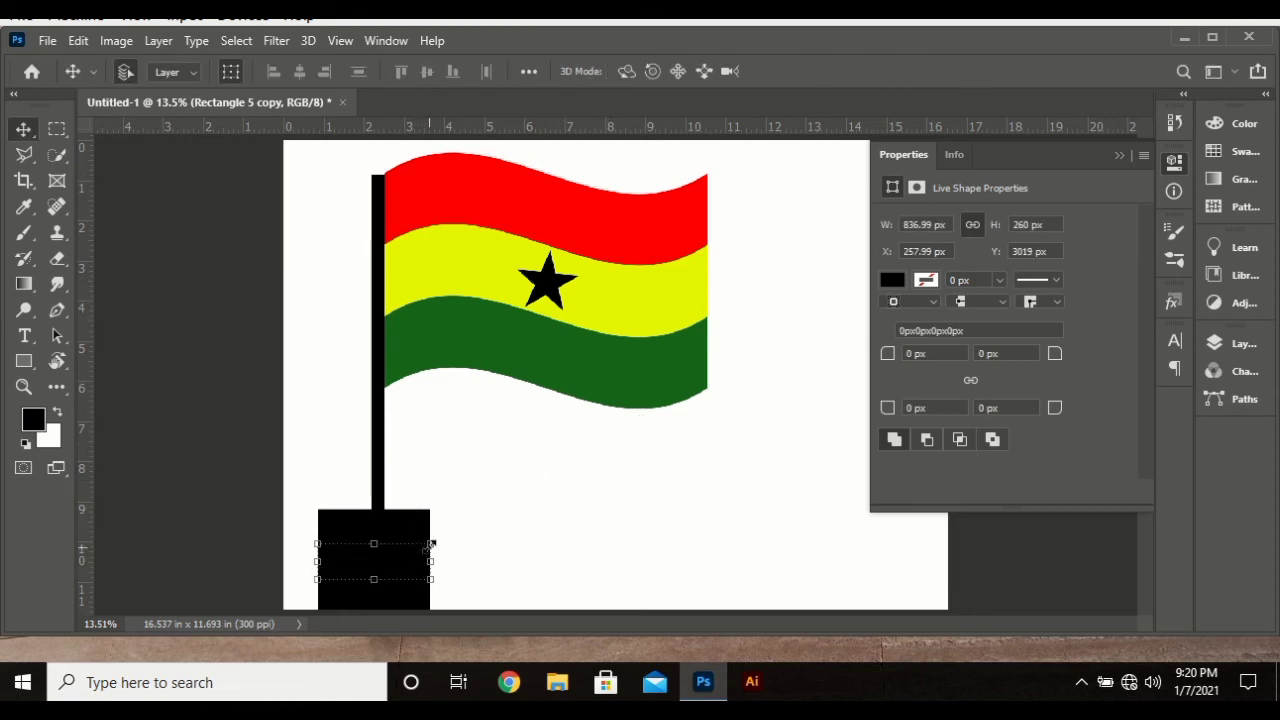
mouse_move(430, 561)
left_mouse_down()
mouse_move(410, 561)
mouse_move(423, 561)
left_mouse_up()
key("Return")
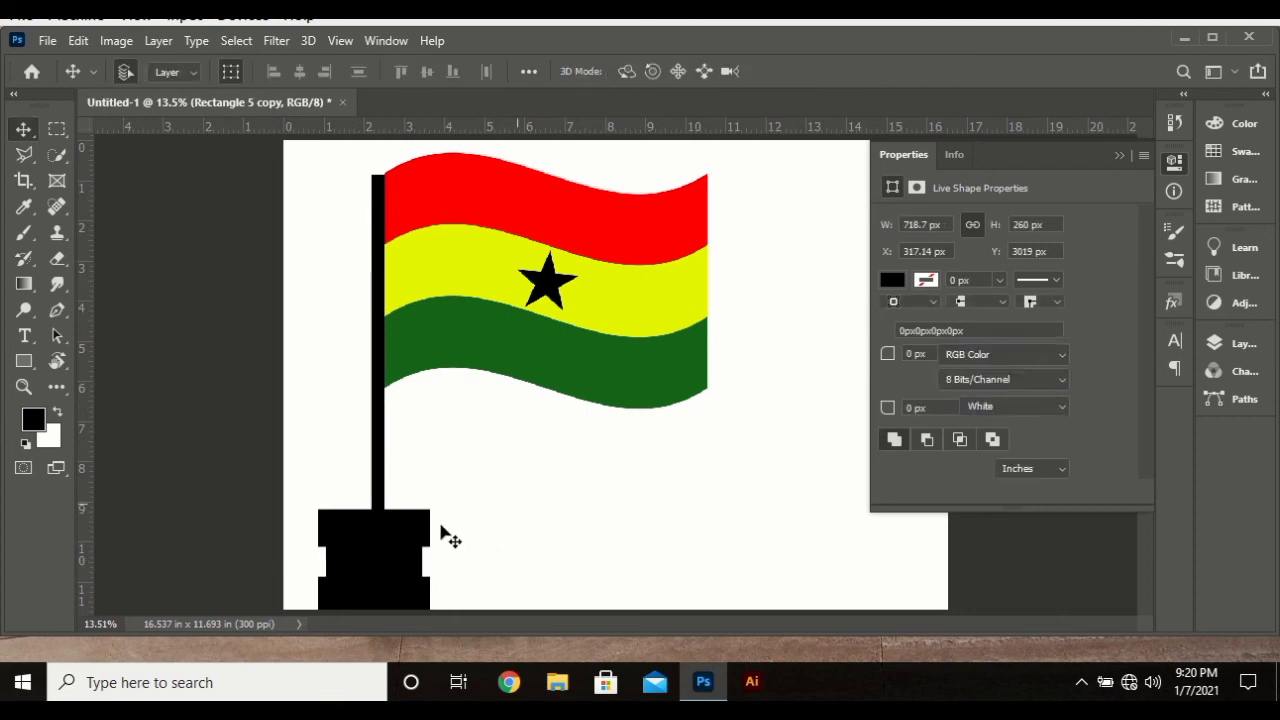
Narrow the top base block to about 289.88 px, then select the wide block covering it.
left_click(422, 537)
key("ctrl+t")
left_click_drag(429, 526, 392, 525)
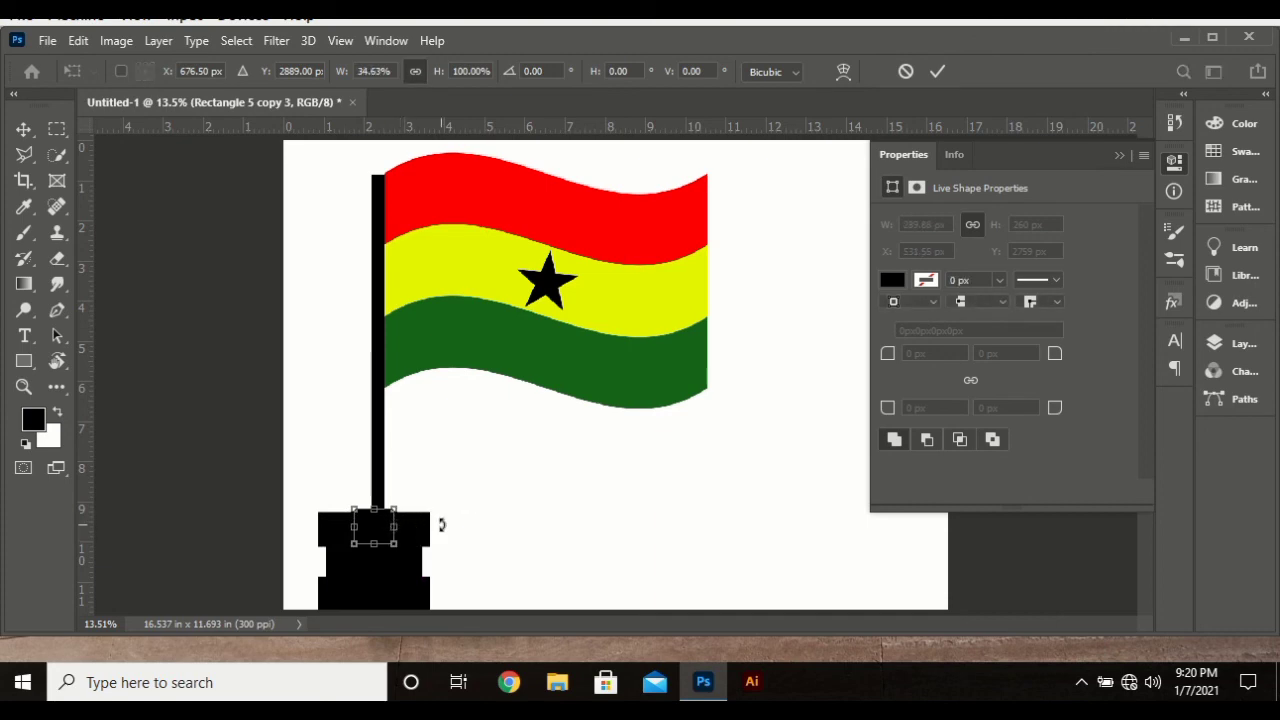
key("Return")
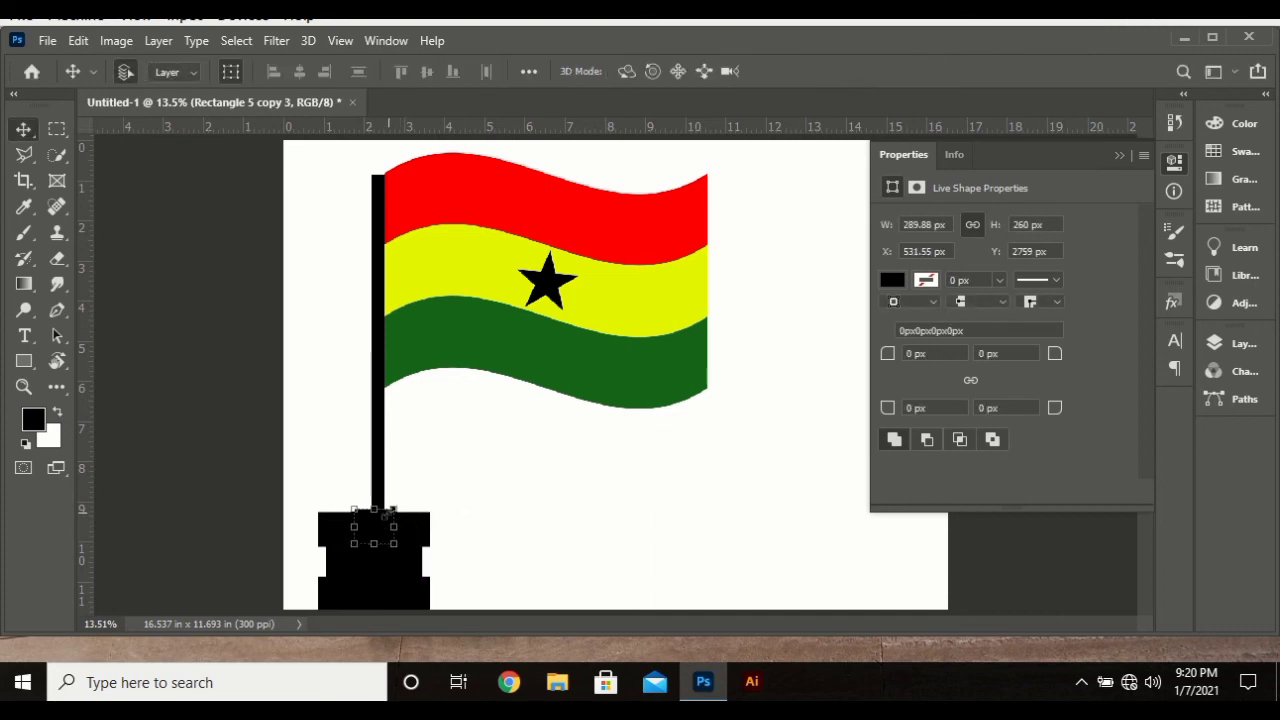
left_click(617, 526)
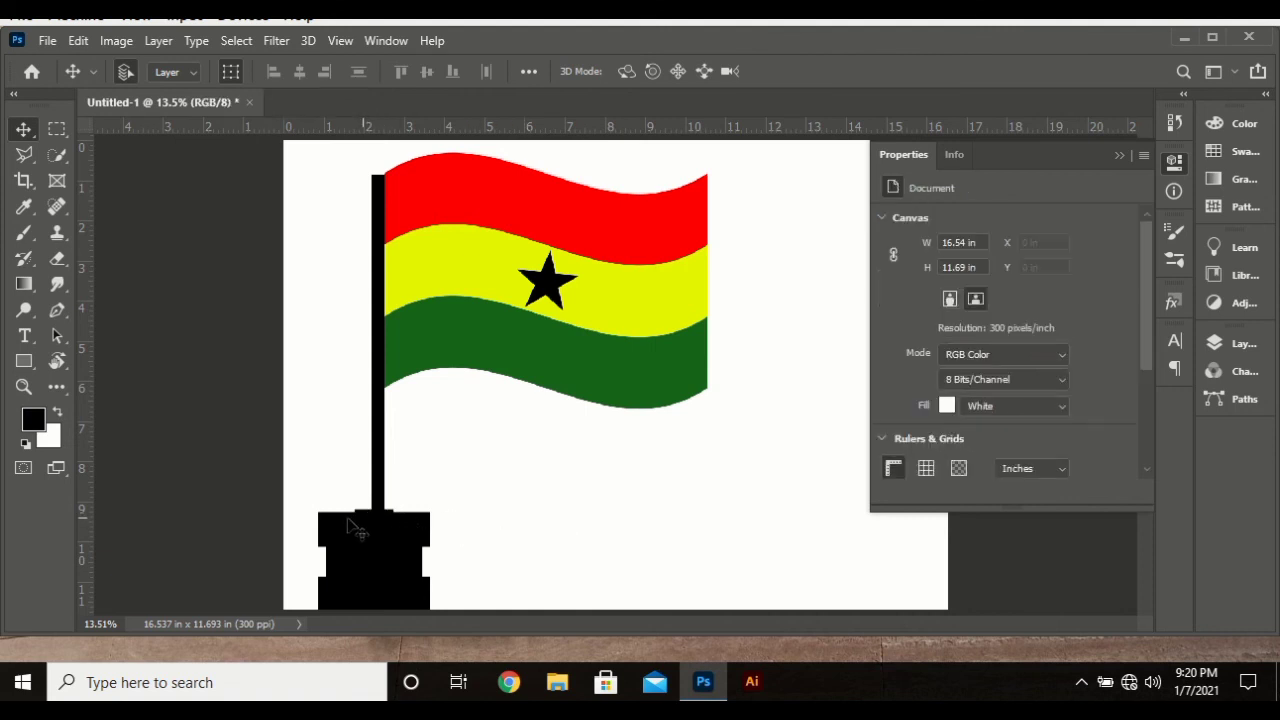
left_click(345, 540)
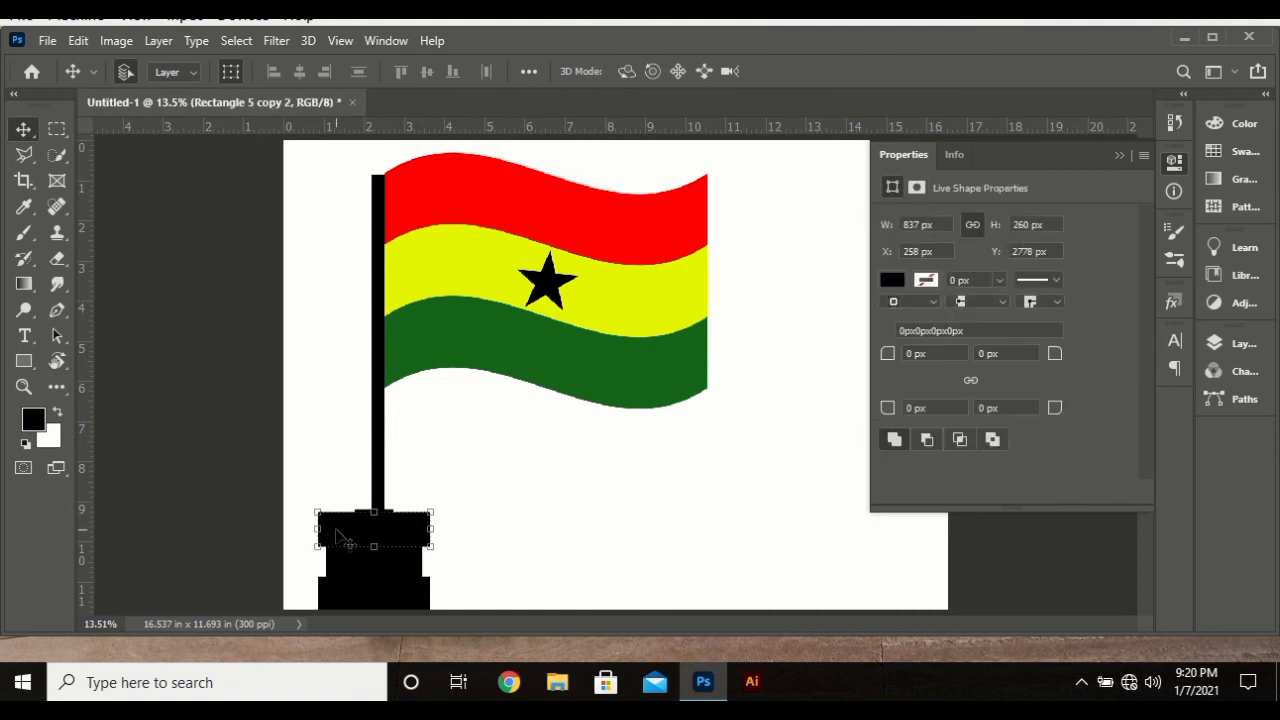
left_click(520, 552)
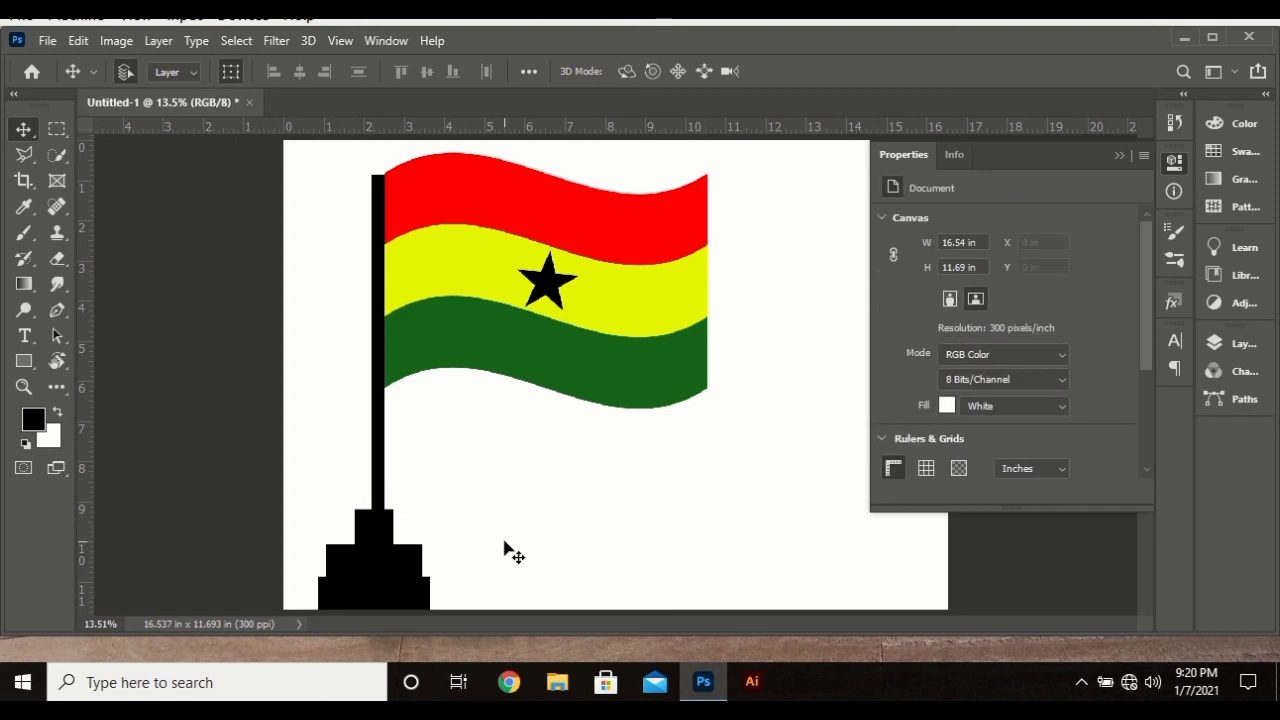